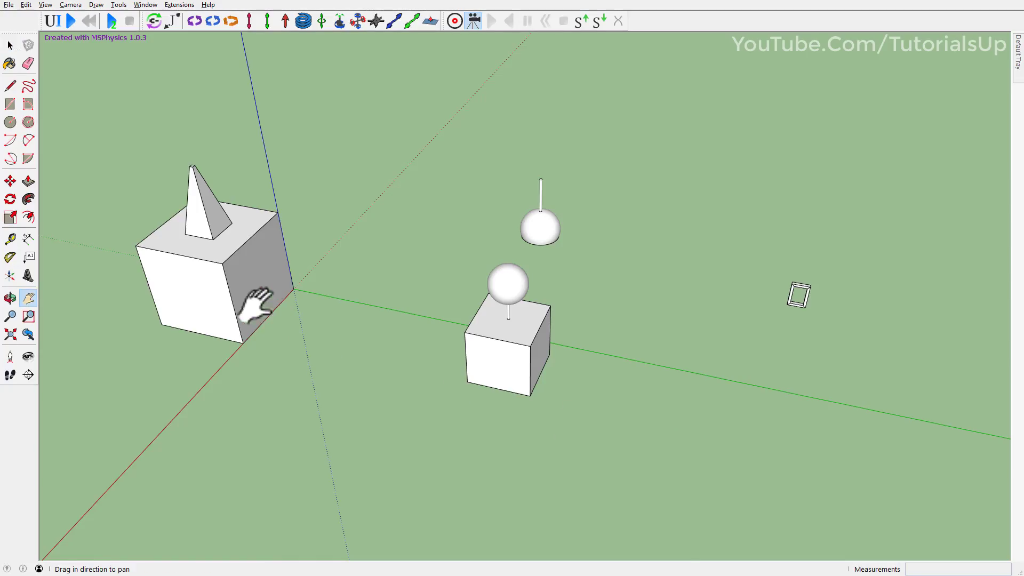
Step: Place a Ball And Socket joint on the pyramid's tip, aimed straight up
drag(256, 304, 423, 327)
scroll(371, 290, up, 2)
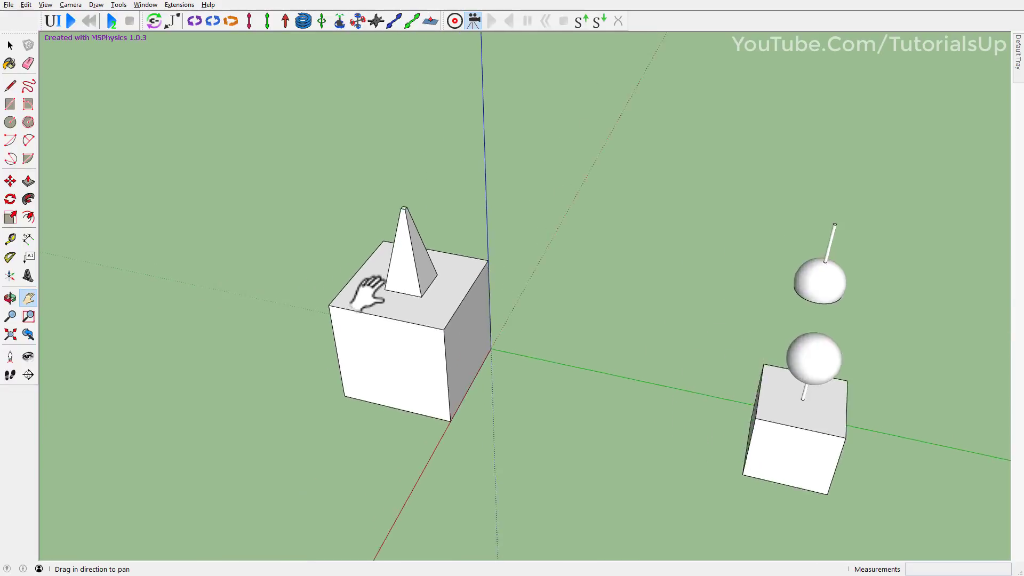
scroll(423, 256, up, 3)
scroll(492, 392, up, 2)
mouse_move(492, 392)
middle_down()
mouse_move(400, 345)
mouse_move(464, 341)
middle_up()
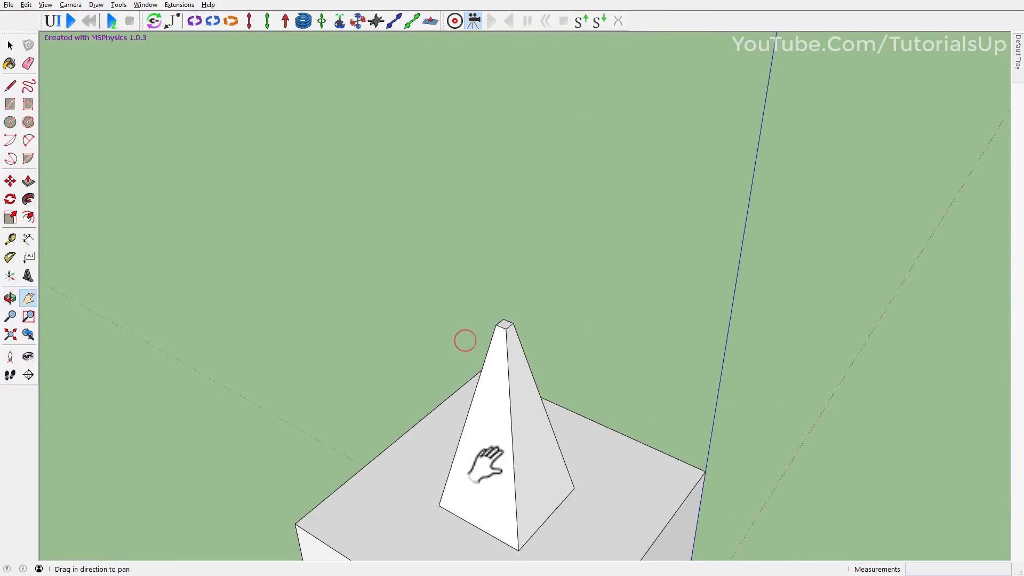
scroll(503, 412, up, 2)
scroll(515, 414, up, 2)
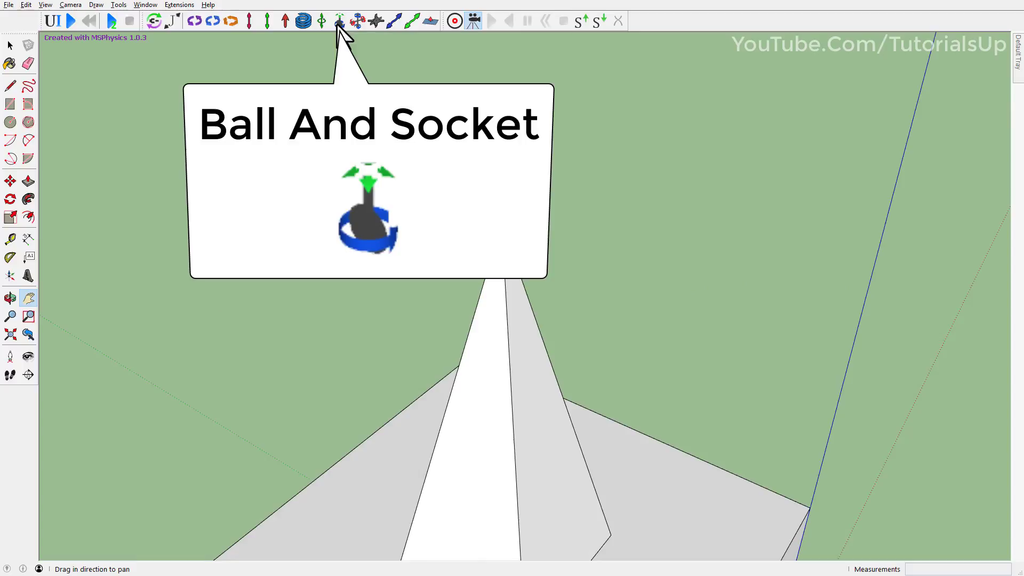
click(340, 21)
scroll(502, 269, up, 2)
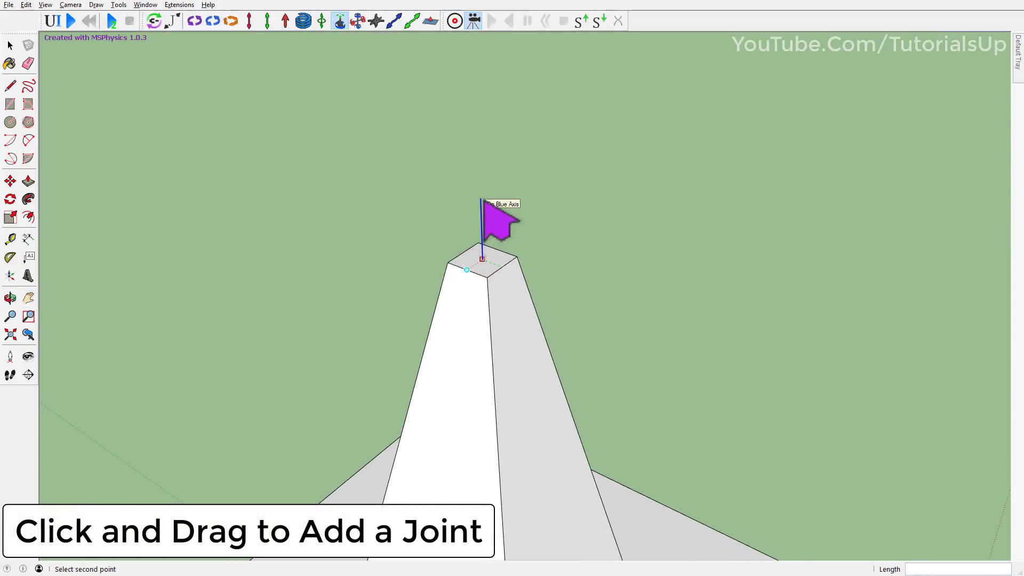
click(482, 201)
mouse_move(480, 389)
middle_down()
mouse_move(491, 343)
mouse_move(876, 334)
mouse_move(192, 342)
mouse_move(503, 366)
mouse_move(532, 388)
middle_up()
Step: Connect the pyramid-tip joint to the cube with the Joint Connection tool
scroll(503, 366, down, 3)
key(space)
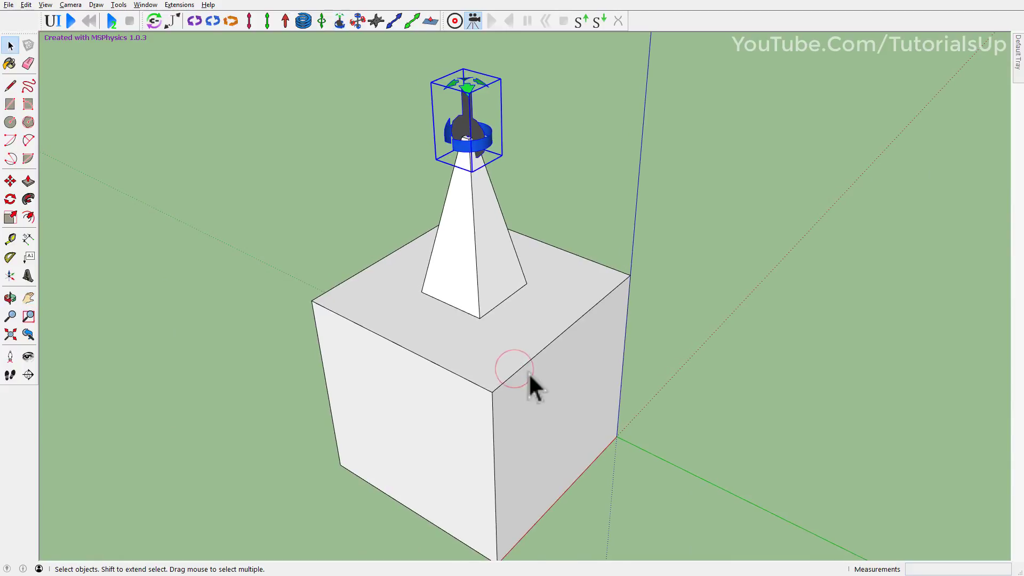
click(152, 22)
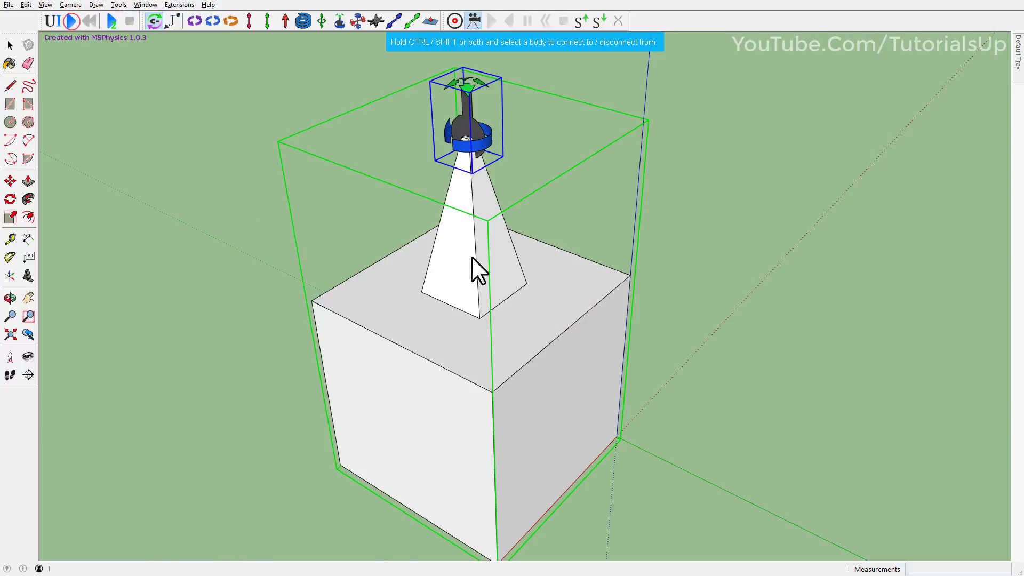
Step: Run the simulation and swing the cube around the joint by dragging it
key(space)
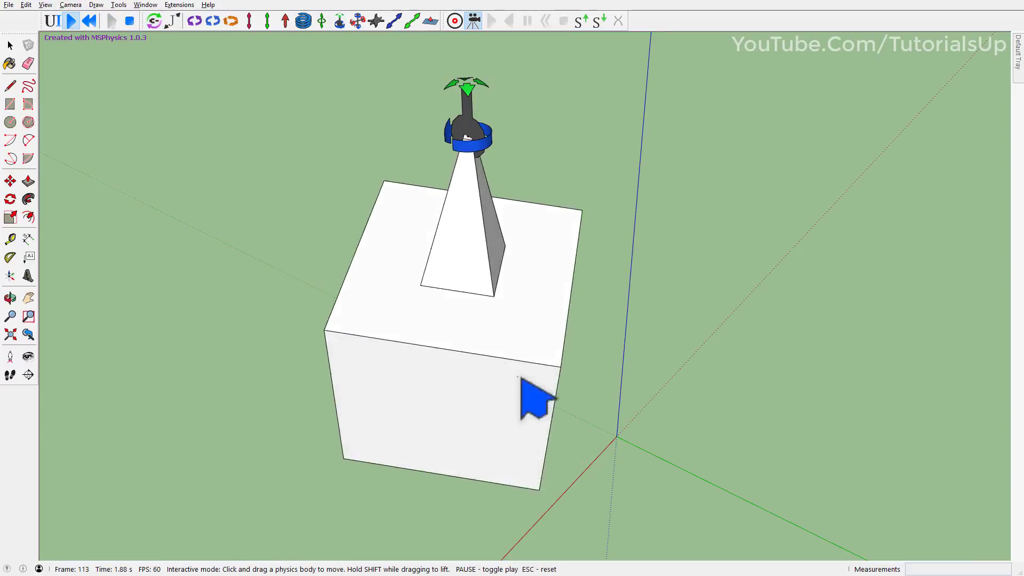
drag(521, 378, 393, 407)
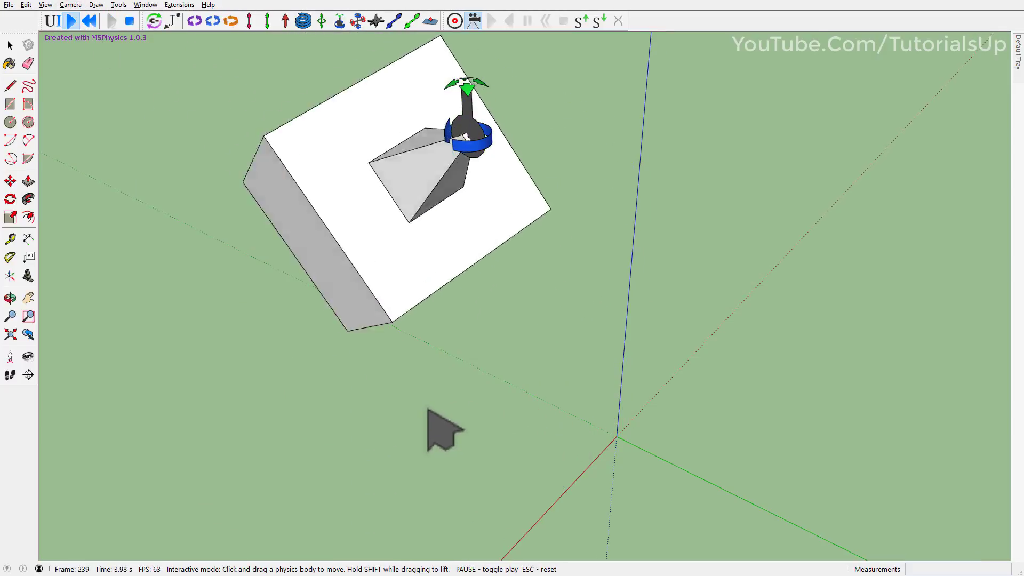
drag(517, 418, 567, 434)
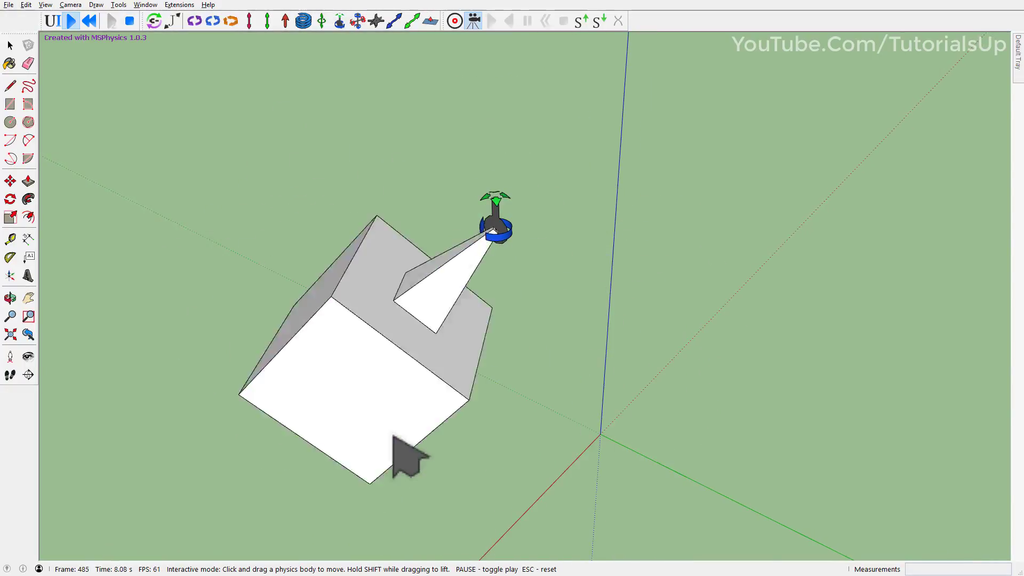
mouse_move(453, 416)
mouse_down()
mouse_move(581, 344)
mouse_move(522, 308)
mouse_up()
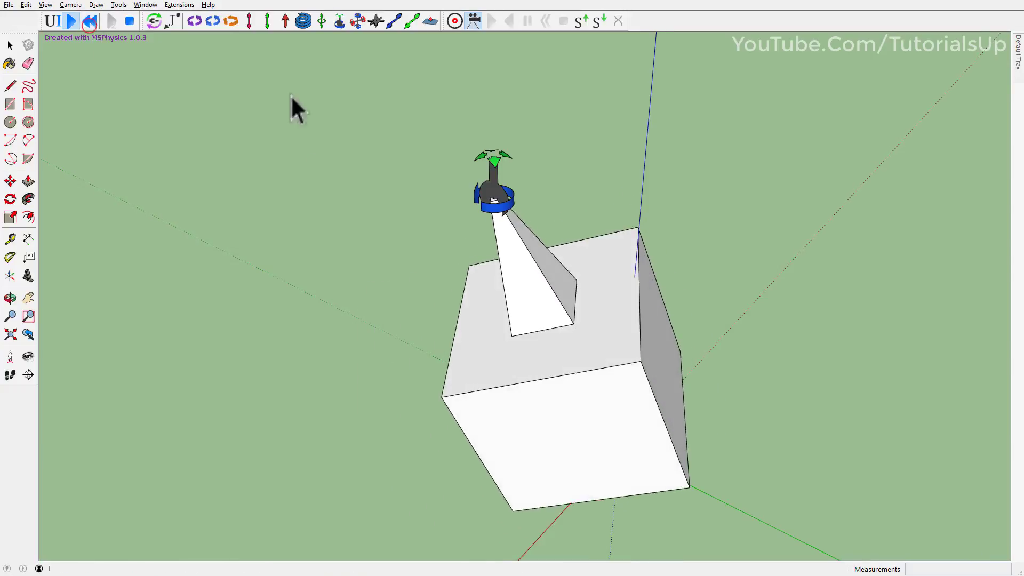
Step: Reset the simulation and move the joint onto the cube's top corner
key(Escape)
mouse_move(485, 140)
middle_down()
mouse_move(496, 178)
mouse_move(469, 176)
middle_up()
scroll(467, 172, up, 3)
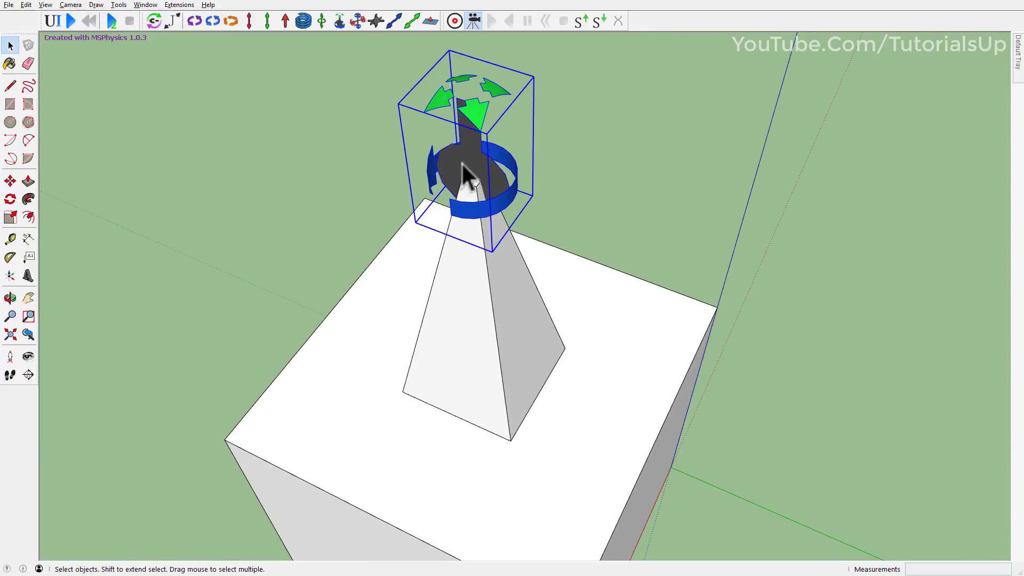
click(472, 178)
middle_drag(556, 183, 412, 315)
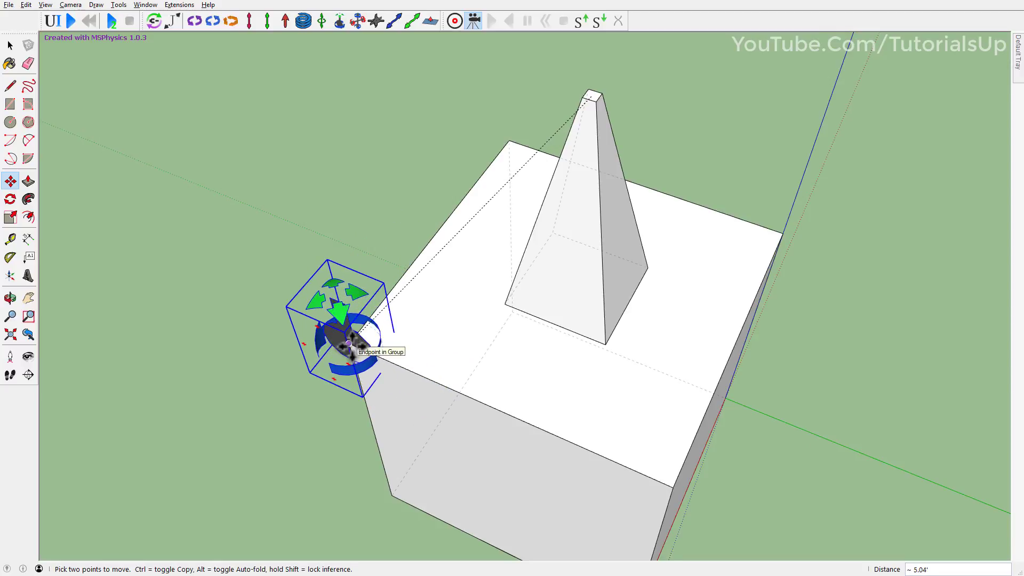
click(352, 347)
Step: Swing the cube from its corner joint in the simulation, then reset
middle_drag(457, 245, 473, 291)
scroll(497, 342, down, 2)
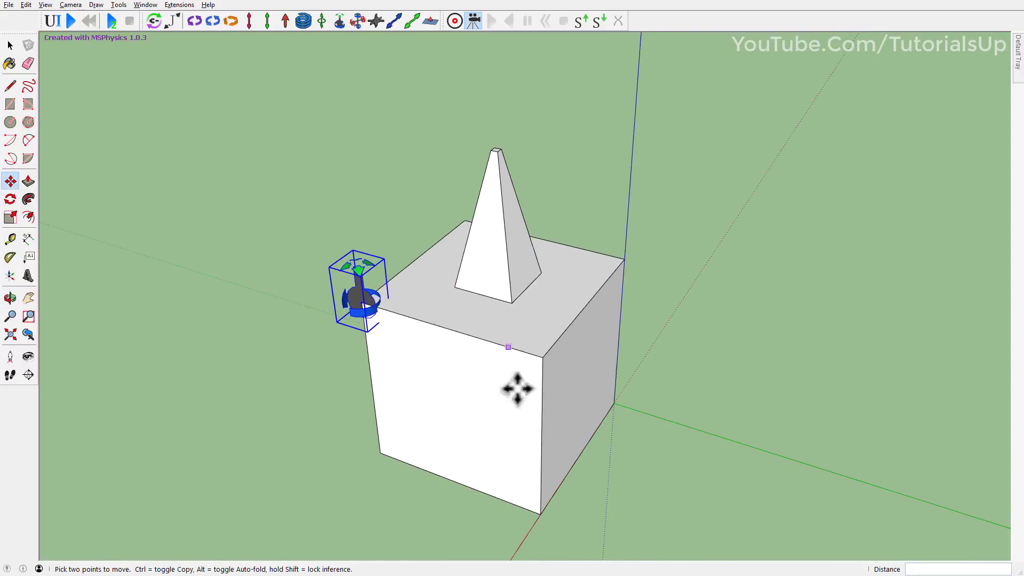
scroll(508, 435, up, 2)
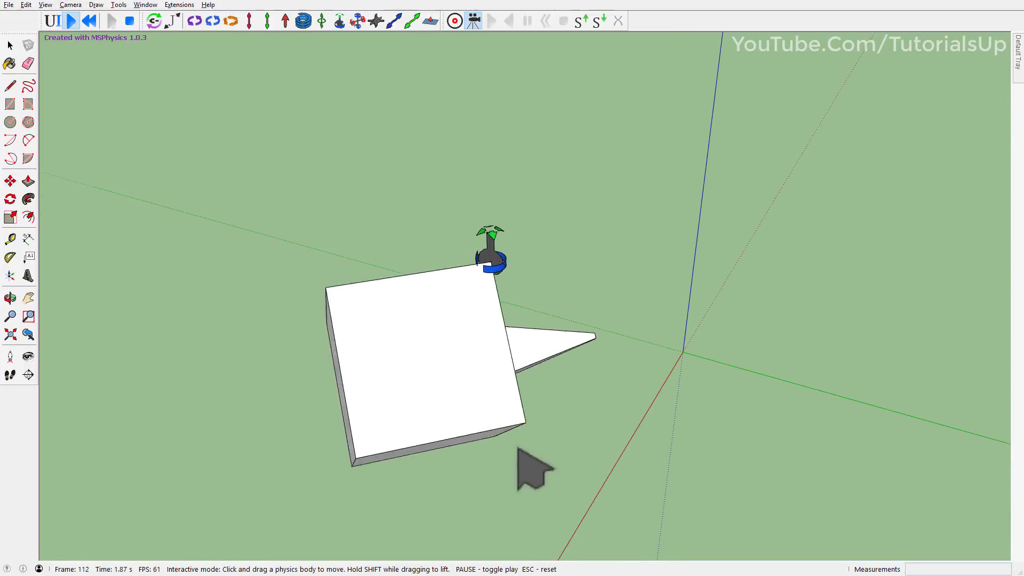
drag(539, 425, 576, 424)
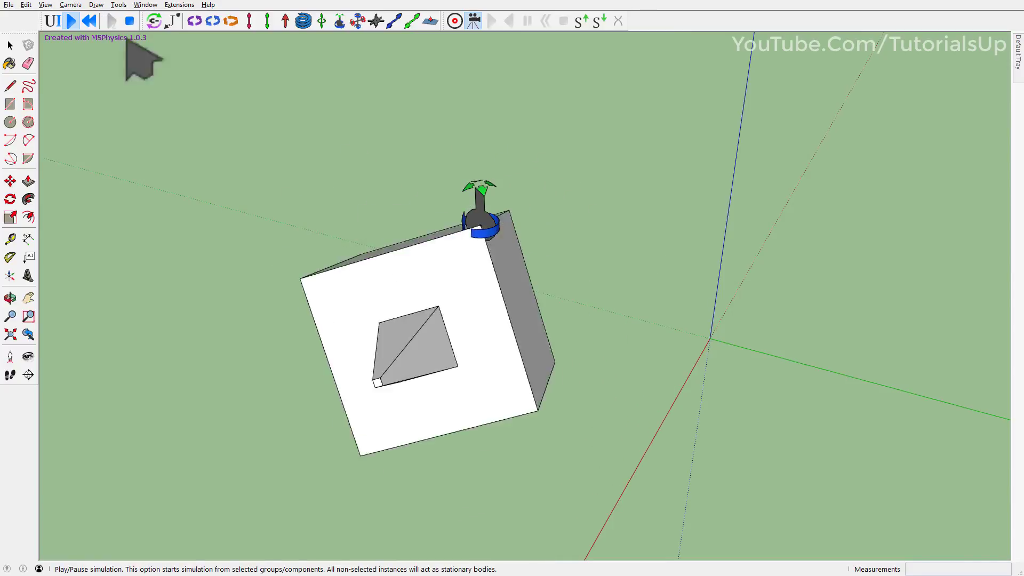
drag(446, 280, 149, 120)
click(88, 21)
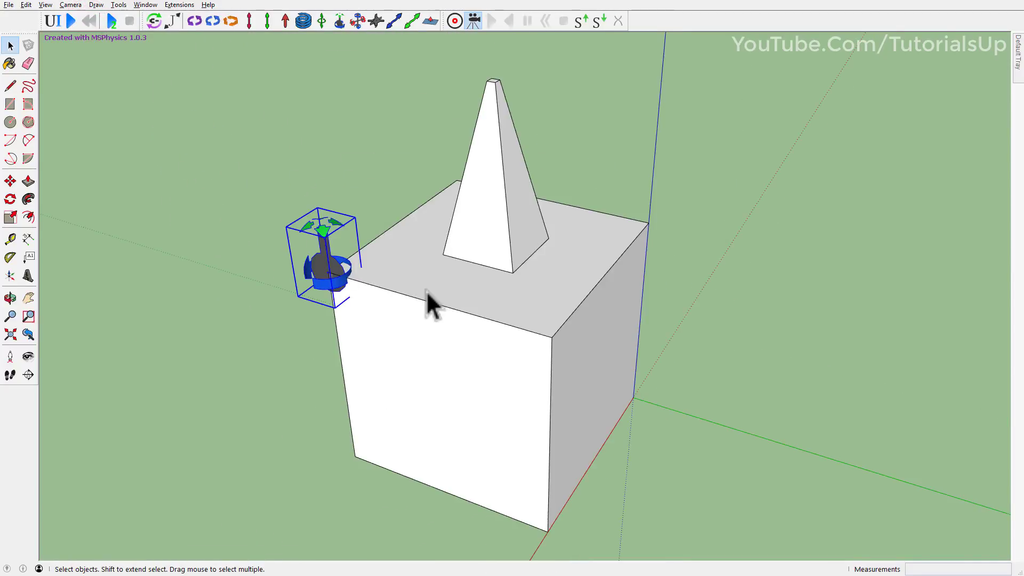
Step: Set the pyramid-on-cube group's MSPhysics state to Ignore
click(415, 289)
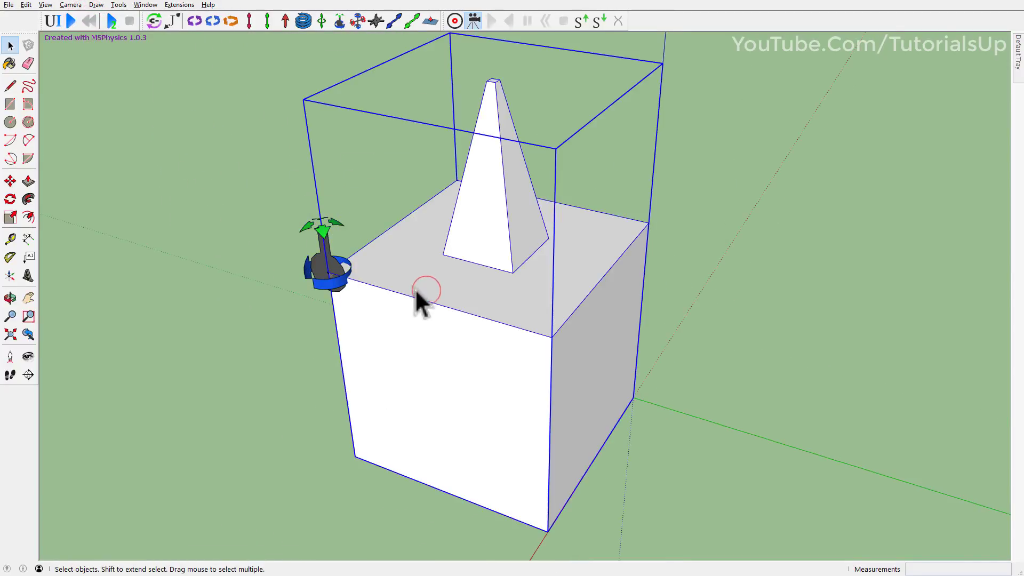
right_click(414, 287)
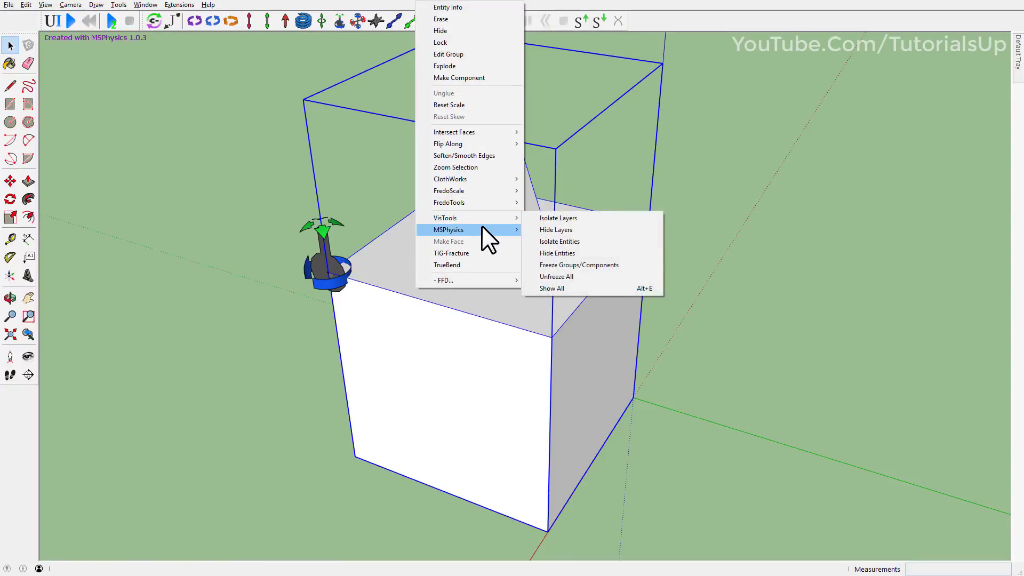
mouse_move(448, 230)
mouse_move(575, 230)
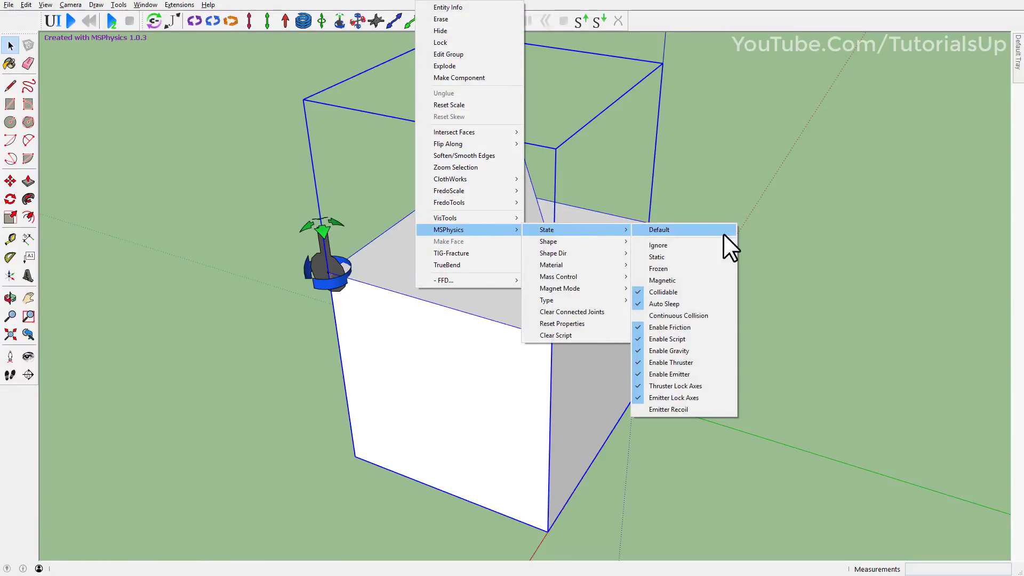
click(680, 243)
Step: Uncheck Ignore for the sphere-on-cube group in the MSPhysics UI
scroll(463, 289, down, 2)
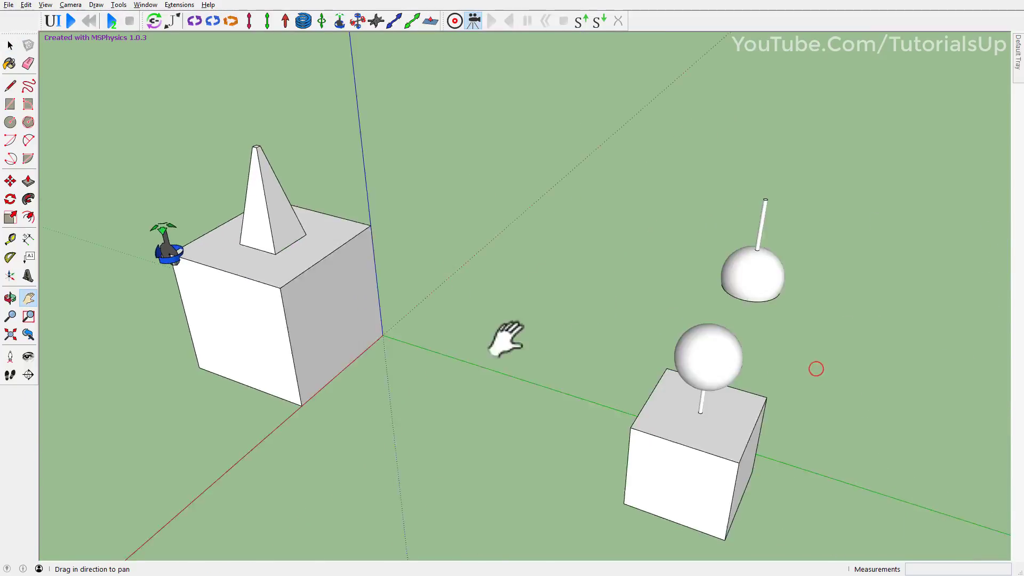
mouse_move(463, 289)
shift+middle_down()
mouse_move(427, 309)
mouse_move(516, 338)
mouse_move(400, 336)
mouse_move(422, 334)
shift+middle_up()
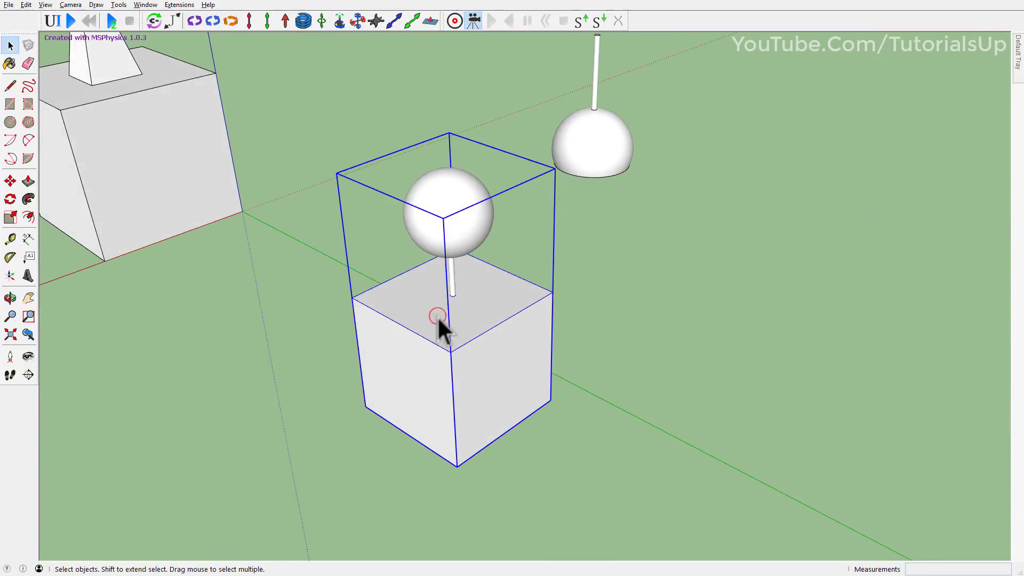
click(57, 24)
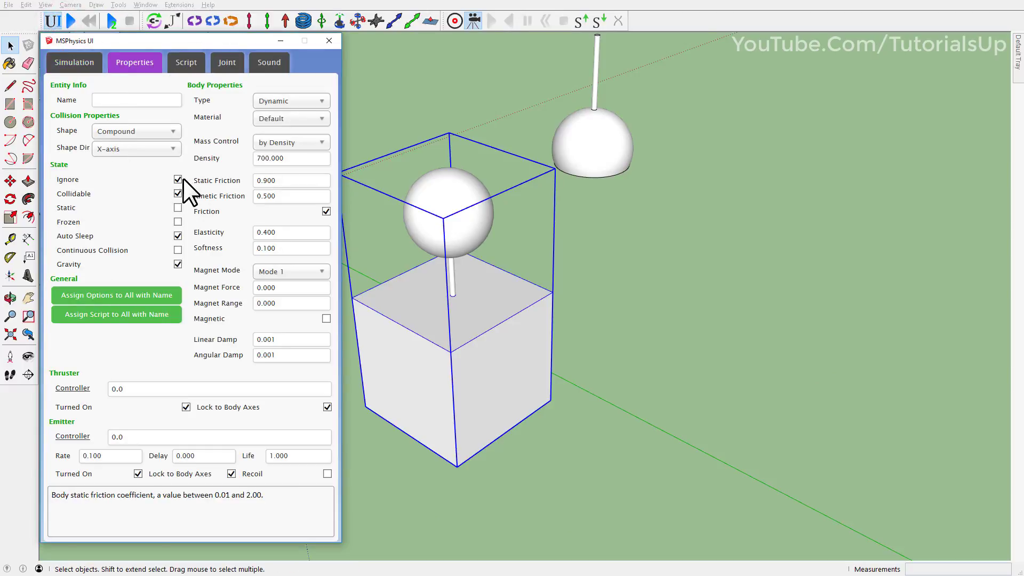
click(176, 179)
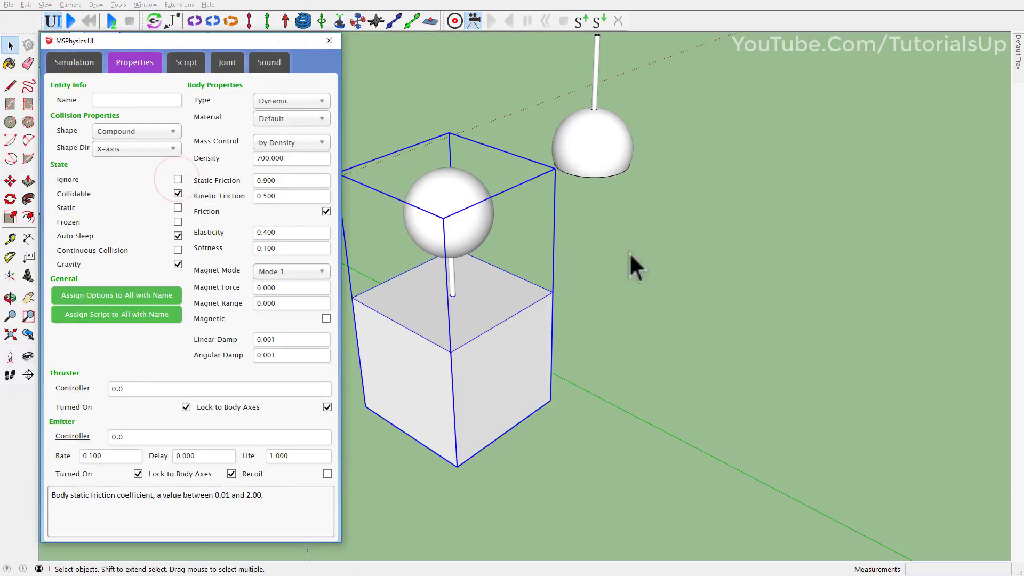
click(680, 278)
mouse_move(555, 293)
mouse_down()
mouse_move(606, 304)
mouse_move(581, 301)
mouse_up()
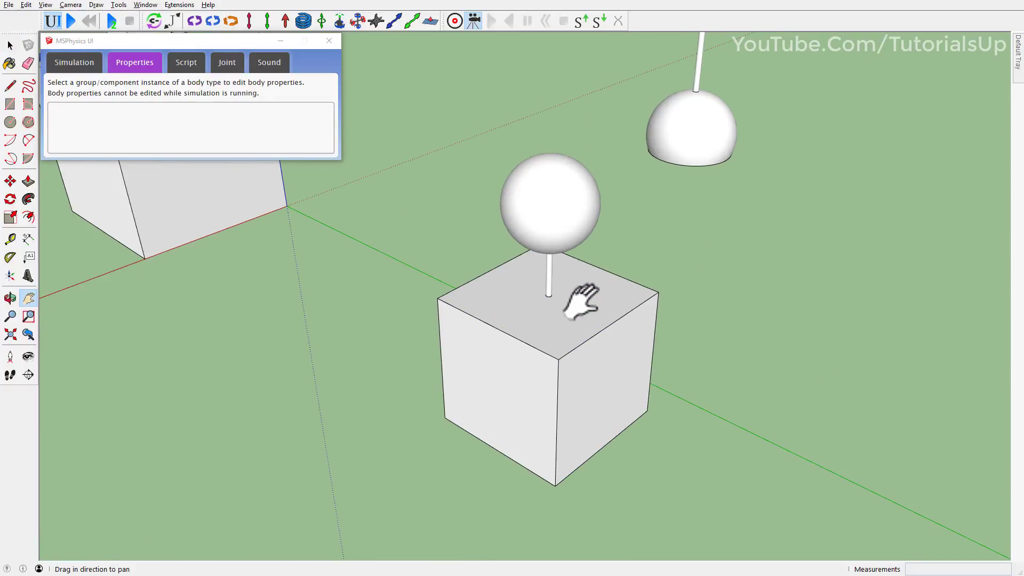
Step: Create a Ball And Socket joint at the sphere's centre
click(339, 25)
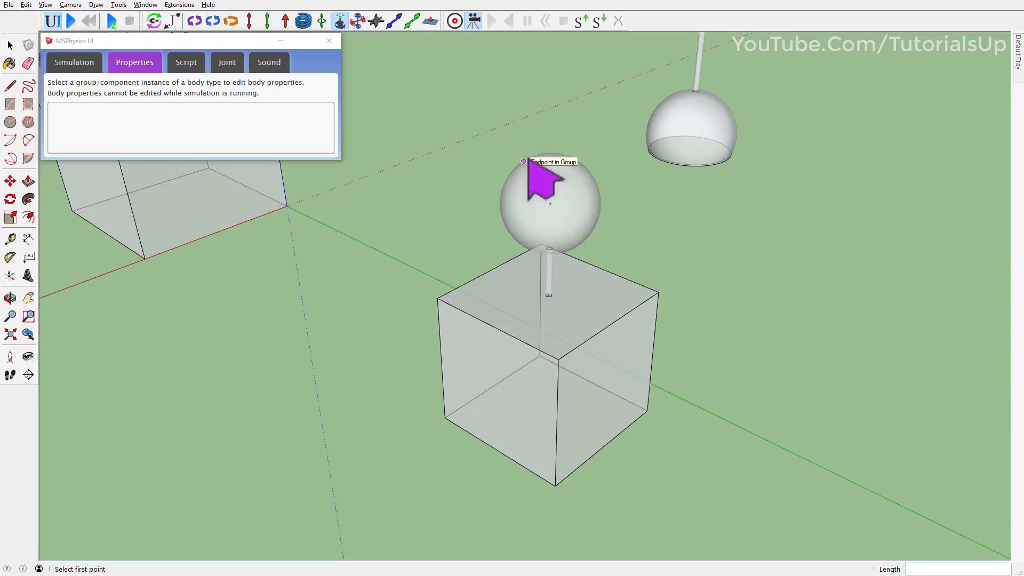
scroll(533, 176, up, 3)
scroll(560, 206, up, 2)
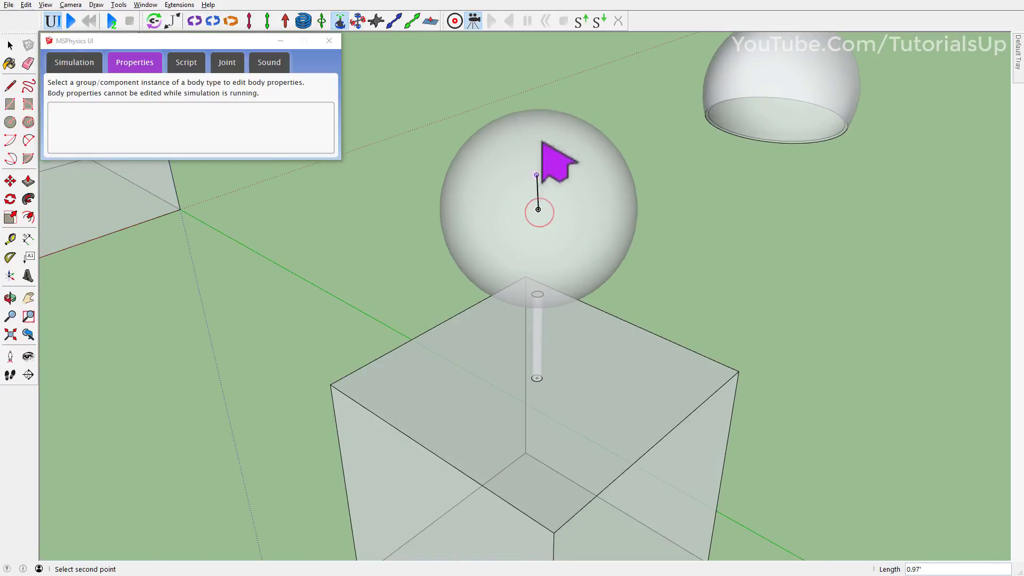
click(540, 64)
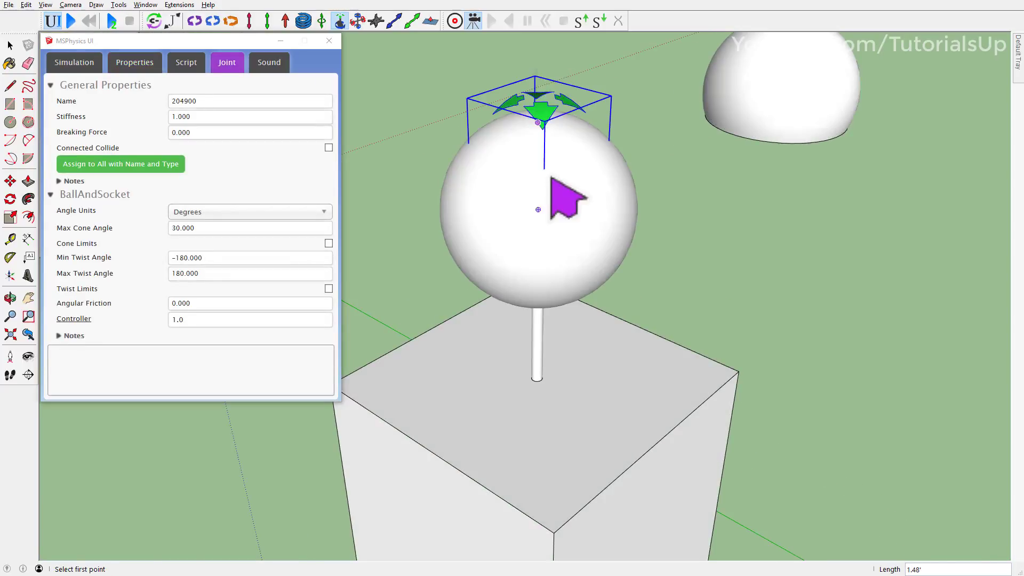
mouse_move(561, 203)
middle_down()
mouse_move(522, 348)
mouse_move(519, 274)
middle_up()
scroll(606, 190, down, 3)
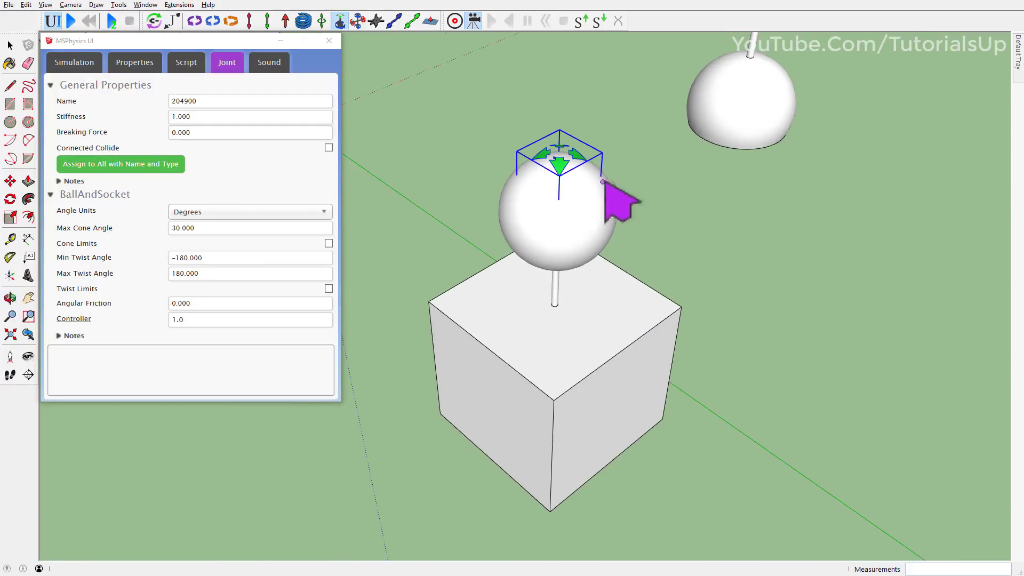
scroll(494, 376, up, 1)
Step: Connect the joint to the box and pull the box around in the running simulation
click(160, 21)
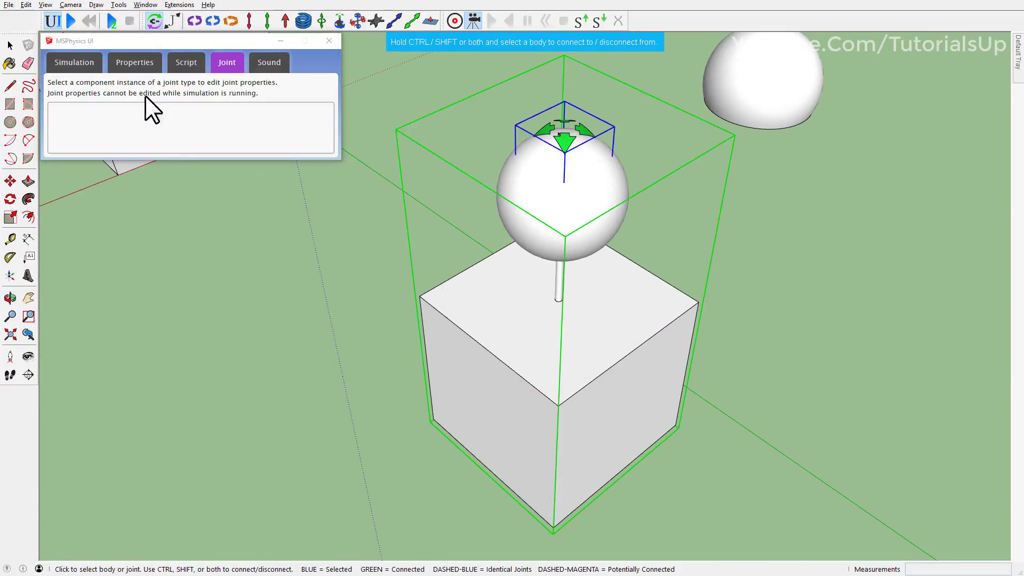
mouse_move(601, 352)
mouse_down()
mouse_move(638, 374)
mouse_move(560, 411)
mouse_move(624, 378)
mouse_up()
mouse_move(624, 378)
middle_down()
mouse_move(484, 399)
mouse_move(599, 373)
middle_up()
mouse_move(599, 373)
mouse_down()
mouse_move(485, 411)
mouse_move(446, 412)
mouse_move(573, 401)
mouse_move(487, 407)
mouse_move(512, 441)
mouse_move(567, 423)
mouse_up()
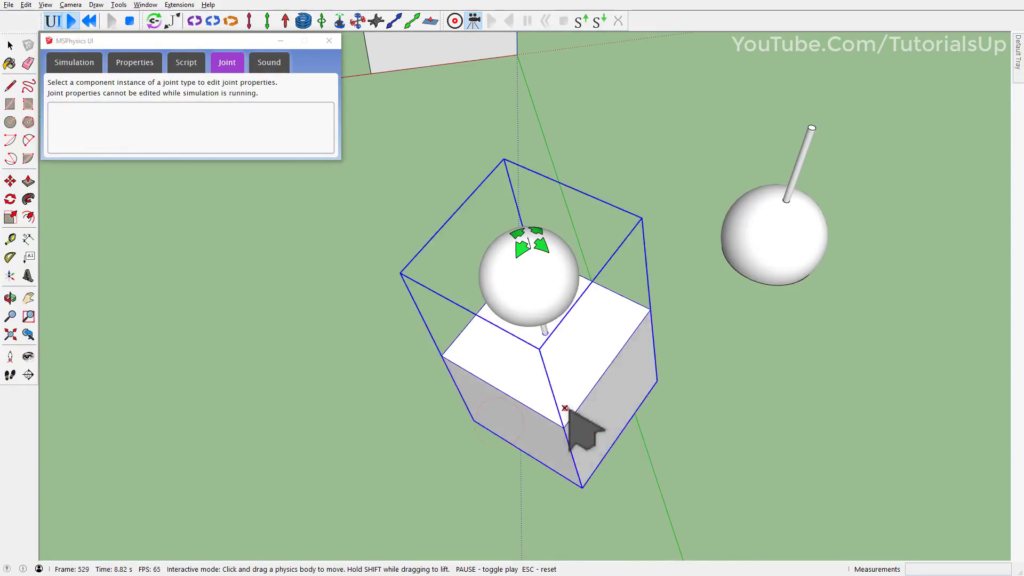
Step: Reset the simulation and move the rod-topped sphere 5 units onto the box
click(91, 22)
mouse_move(541, 380)
shift+middle_down()
mouse_move(542, 354)
mouse_move(457, 393)
mouse_move(608, 328)
shift+middle_up()
scroll(557, 328, up, 2)
scroll(566, 336, up, 1)
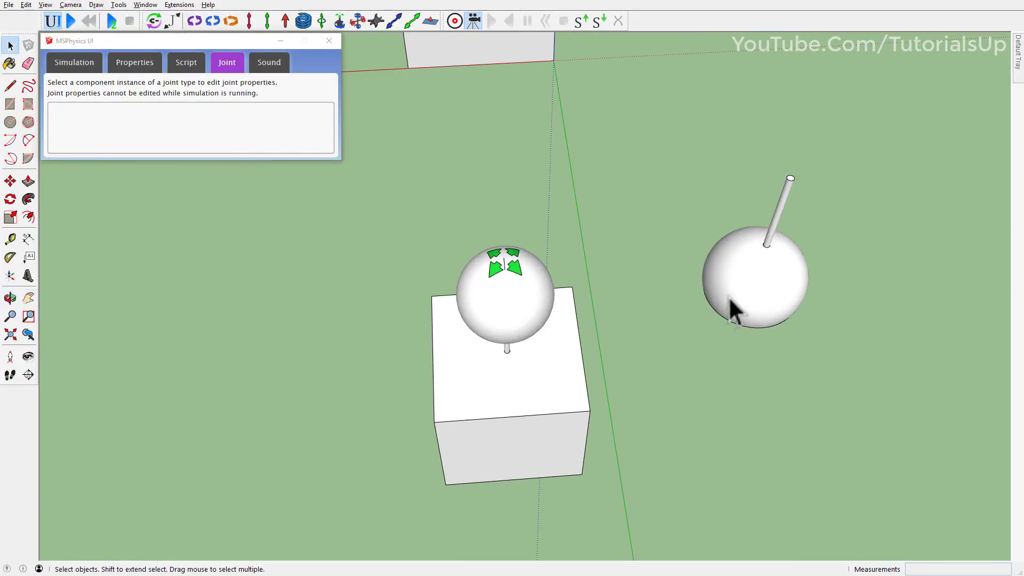
key(m)
drag(777, 369, 761, 368)
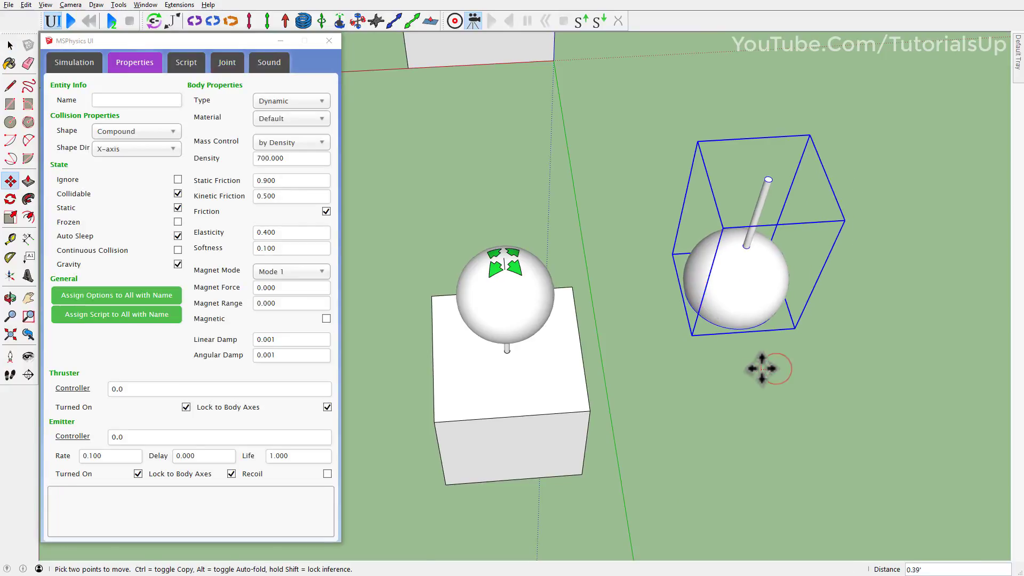
text(5)
key(Return)
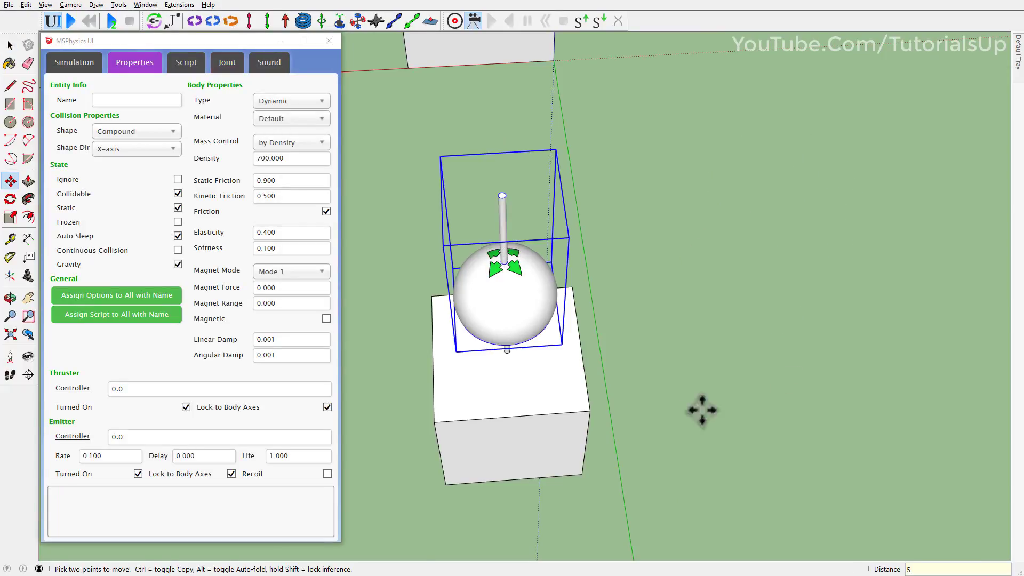
Step: Run the simulation to check the repositioned sphere and box
mouse_move(554, 413)
middle_down()
mouse_move(521, 240)
mouse_move(558, 448)
middle_up()
scroll(539, 270, up, 2)
scroll(547, 246, up, 1)
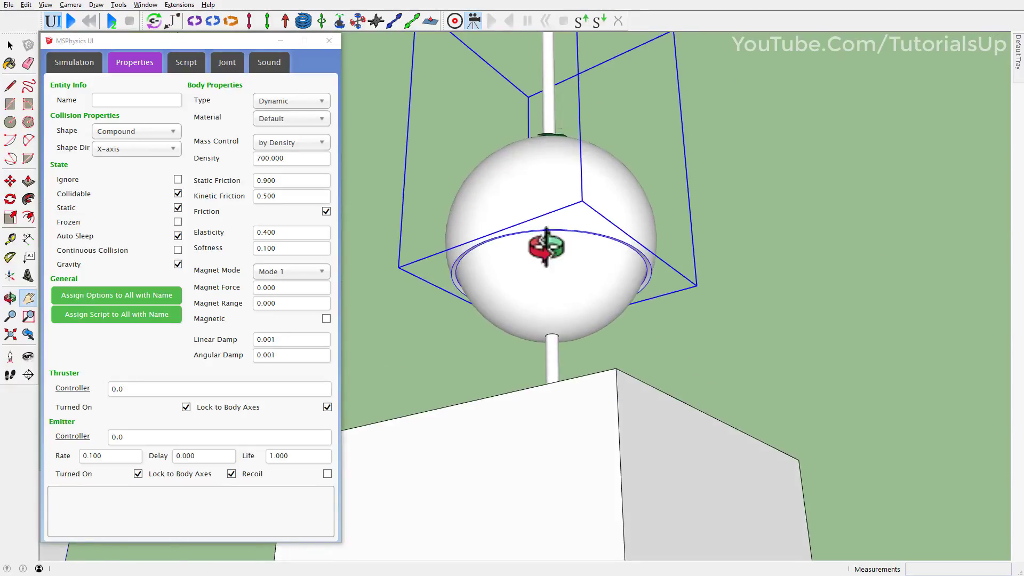
middle_drag(546, 246, 550, 275)
scroll(590, 286, down, 3)
scroll(587, 318, down, 2)
mouse_move(587, 318)
shift+middle_down()
mouse_move(568, 433)
mouse_move(419, 236)
shift+middle_up()
click(69, 21)
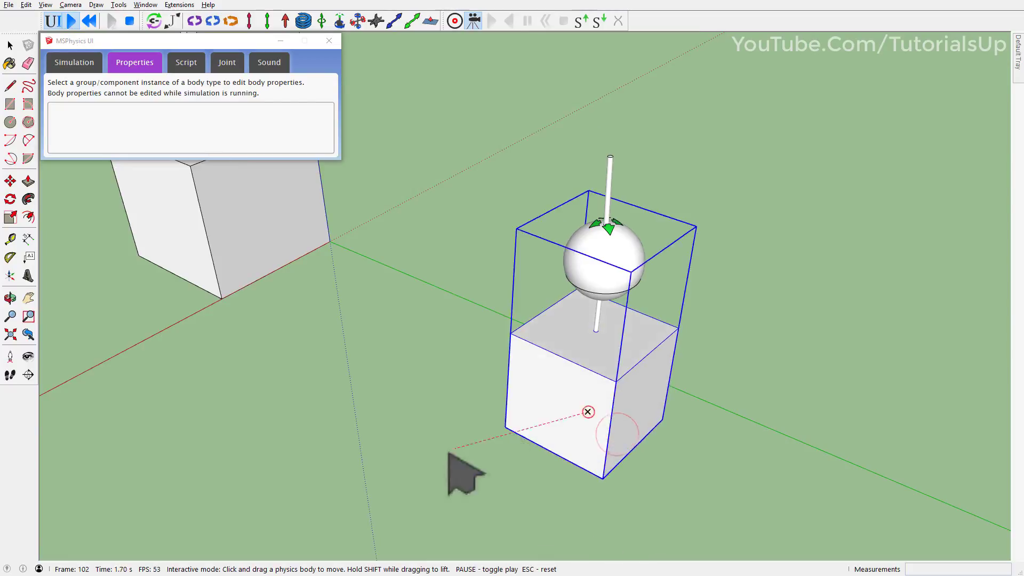
Step: Reset, make the box non-collidable, and swing it in the simulation
click(95, 21)
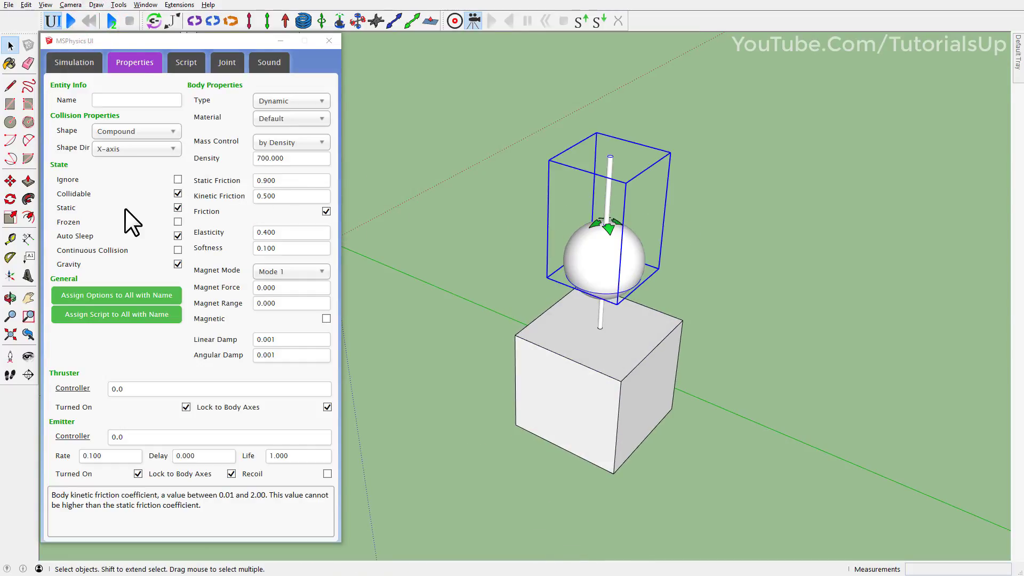
click(619, 349)
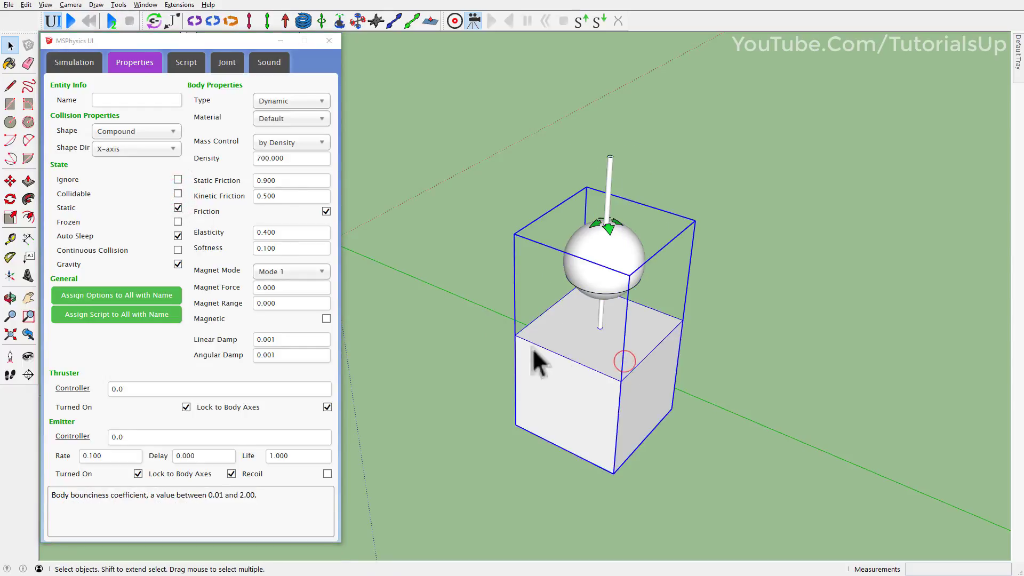
click(179, 193)
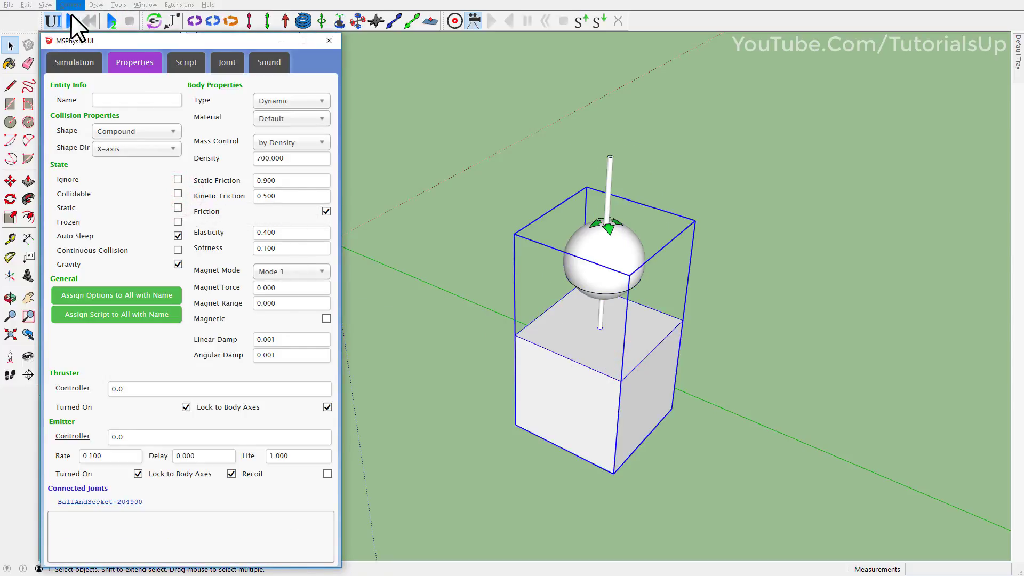
mouse_move(637, 367)
mouse_down()
mouse_move(599, 368)
mouse_move(544, 341)
mouse_move(663, 366)
mouse_move(631, 309)
mouse_move(599, 327)
mouse_move(538, 277)
mouse_move(494, 355)
mouse_move(521, 343)
mouse_move(475, 325)
mouse_move(607, 267)
mouse_up()
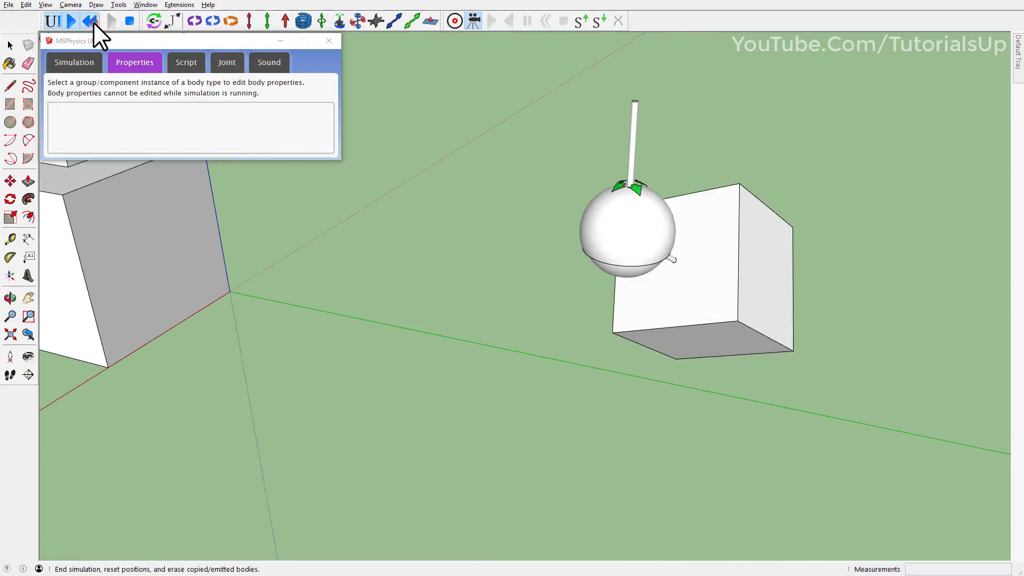
Step: Reset the simulation so the box returns beneath the sphere, and zoom in on the ball
click(92, 21)
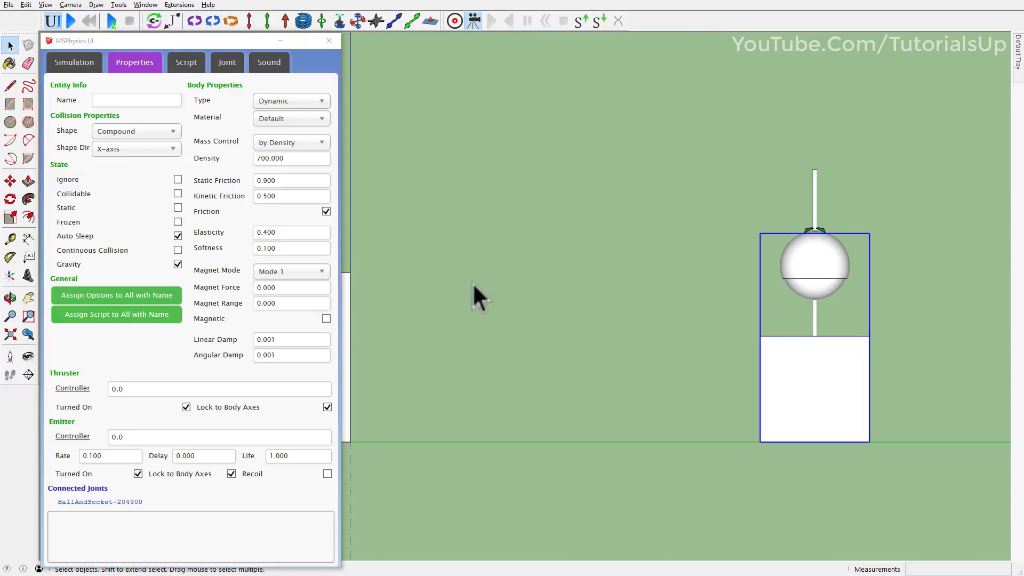
scroll(874, 291, up, 3)
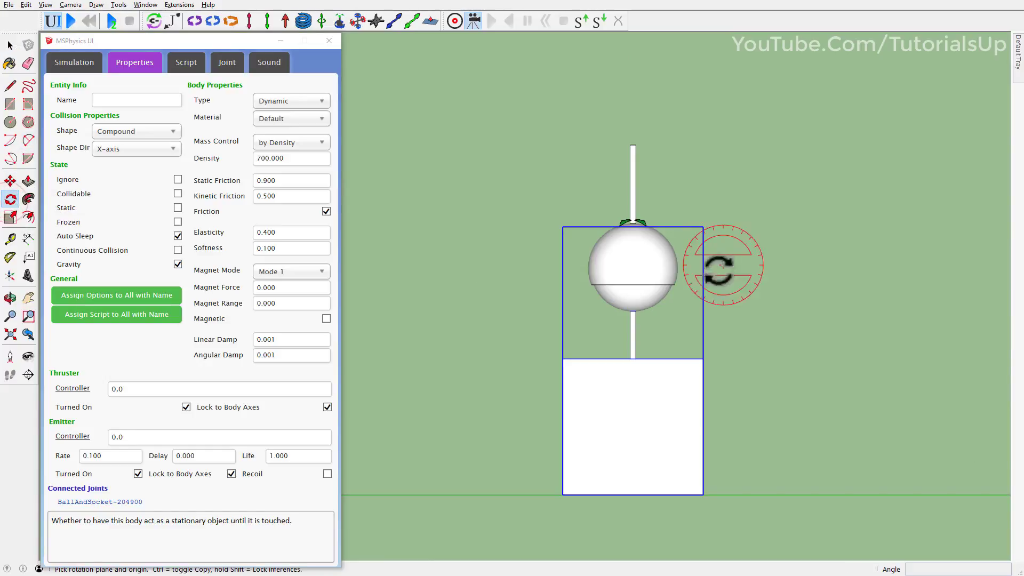
scroll(702, 304, up, 2)
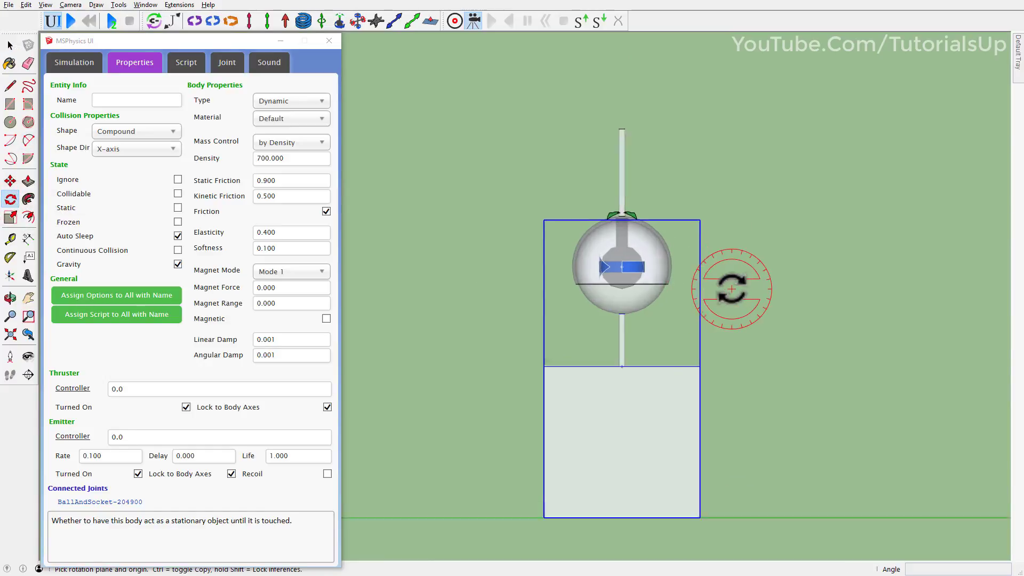
scroll(728, 288, up, 3)
scroll(727, 288, up, 3)
scroll(578, 262, up, 2)
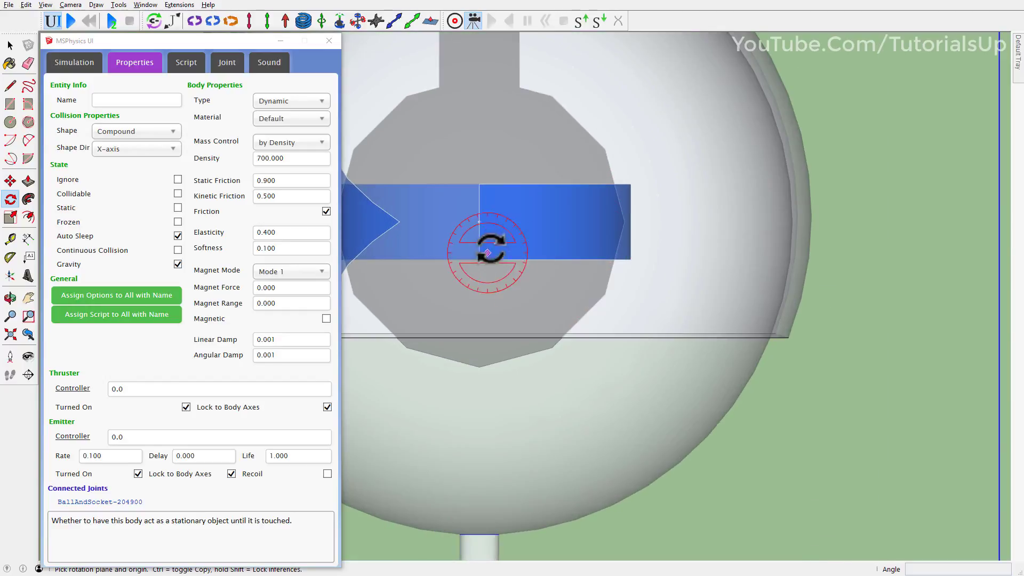
scroll(566, 219, down, 3)
scroll(585, 219, down, 2)
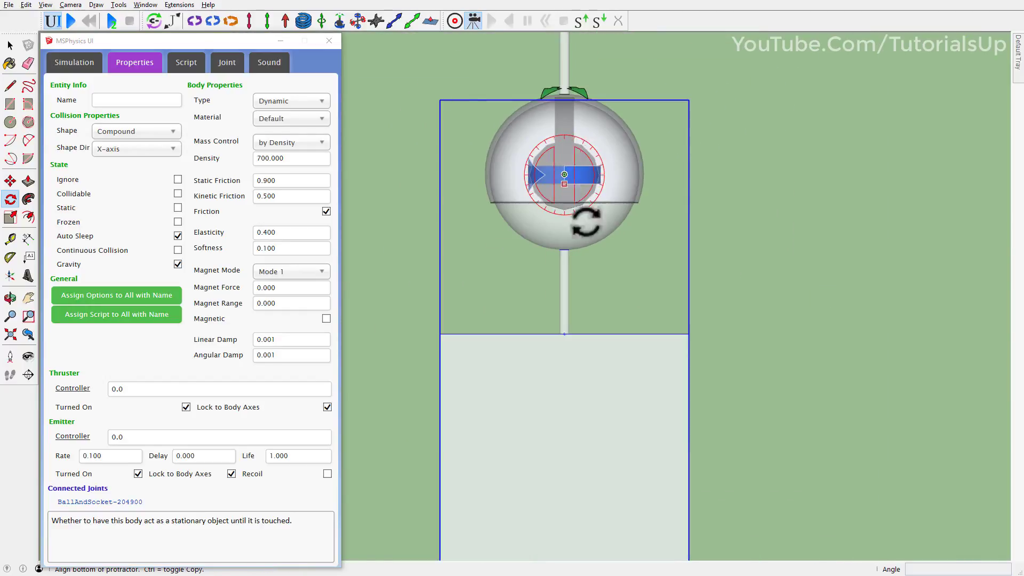
scroll(585, 219, up, 1)
scroll(571, 274, down, 2)
Step: Gauge a roughly 64° rod tilt about the ball centre with Rotate, then cancel
click(542, 206)
scroll(544, 203, up, 2)
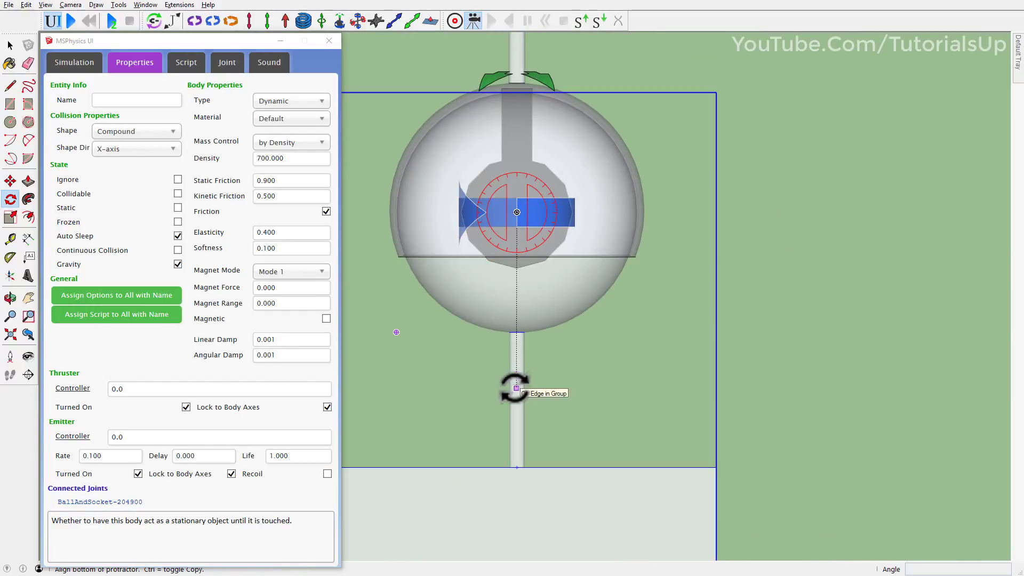
click(516, 442)
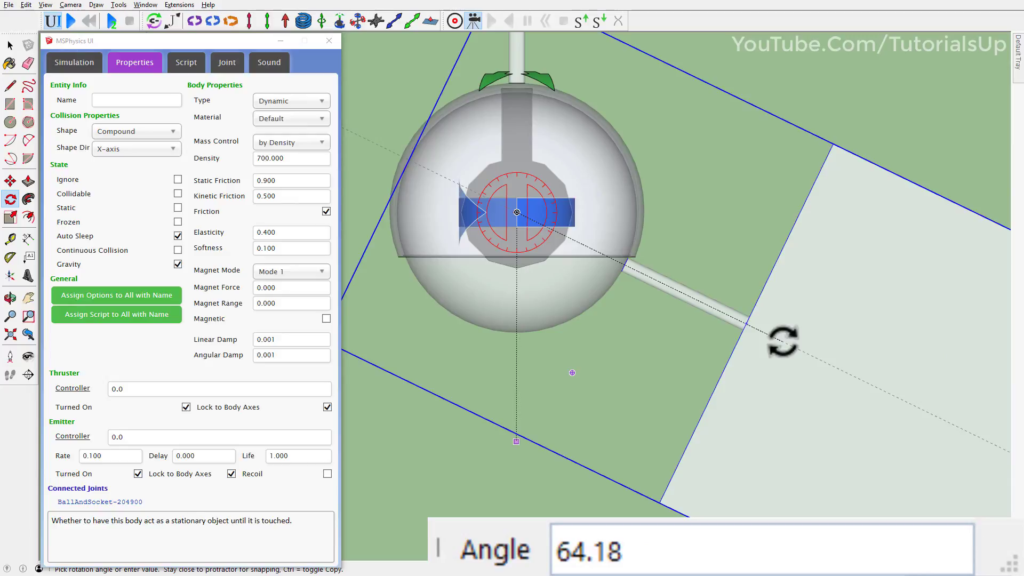
key(Escape)
Step: Select the ball-and-socket joint to show its properties, with Max Cone Angle 30
scroll(758, 310, down, 5)
mouse_move(727, 275)
middle_down()
mouse_move(622, 381)
mouse_move(640, 224)
mouse_move(624, 309)
middle_up()
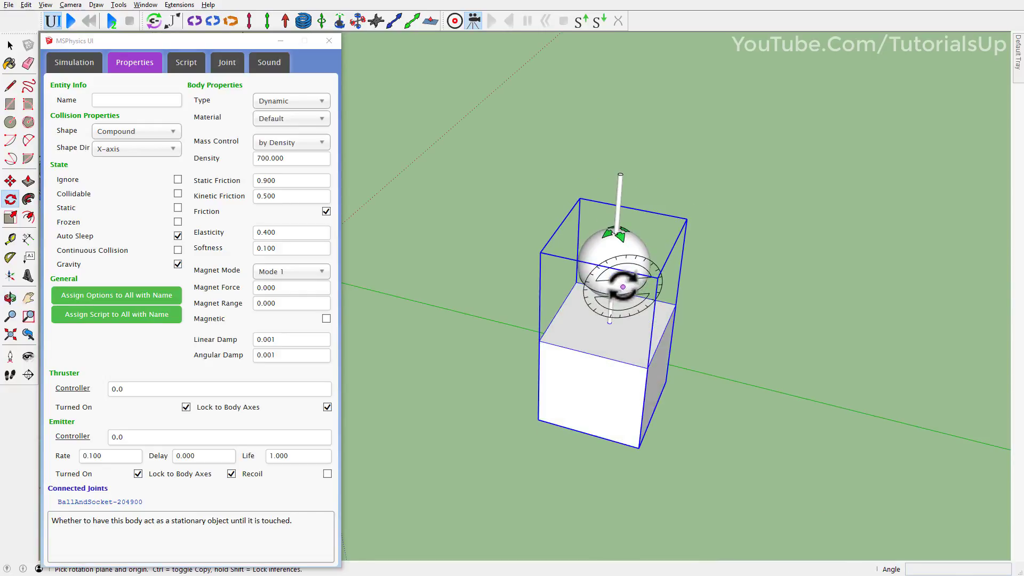
scroll(625, 256, up, 3)
click(616, 226)
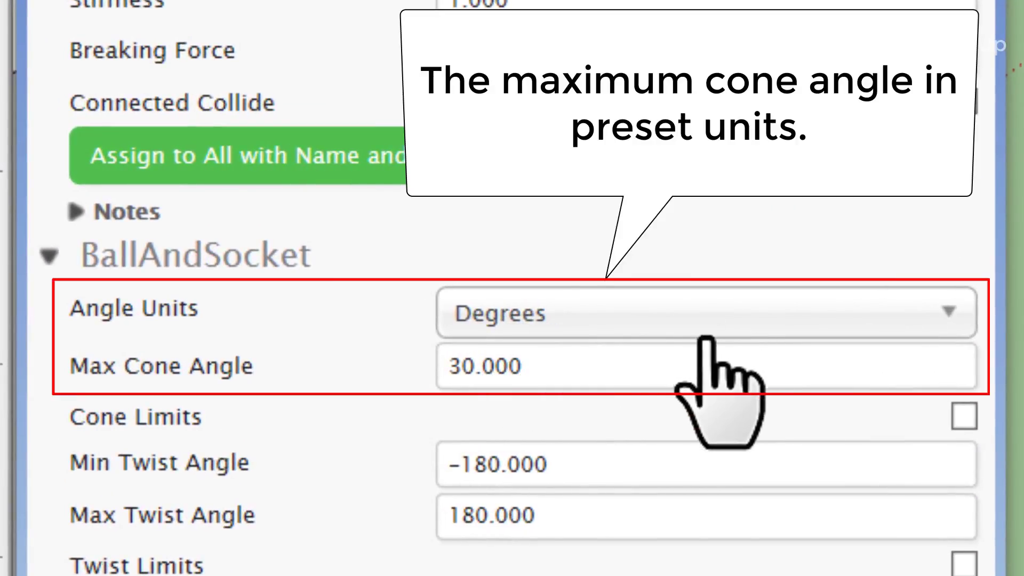
Step: Set the joint's Max Cone Angle to 65 and enable Cone Limits
double_click(737, 373)
text(65)
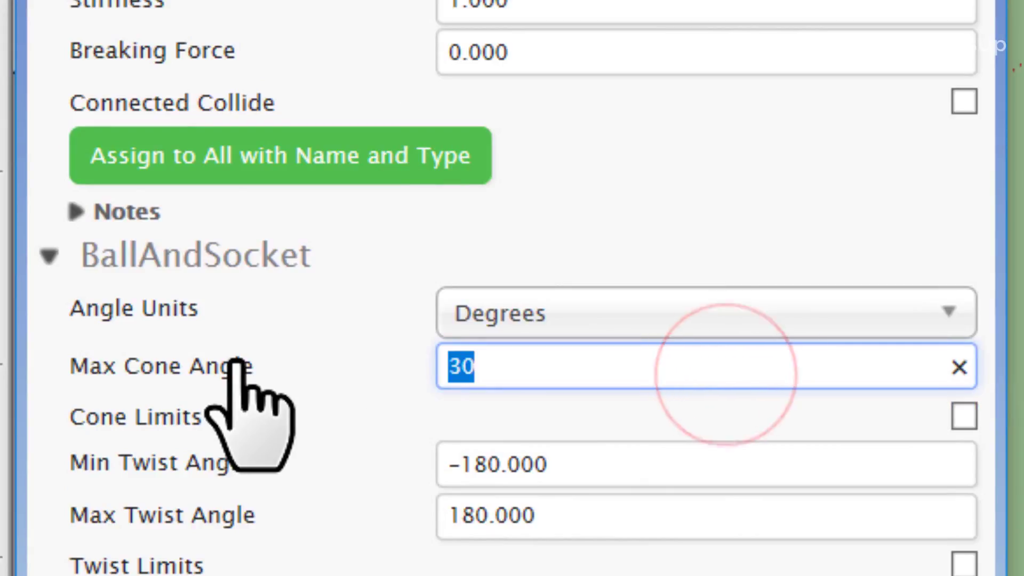
click(867, 407)
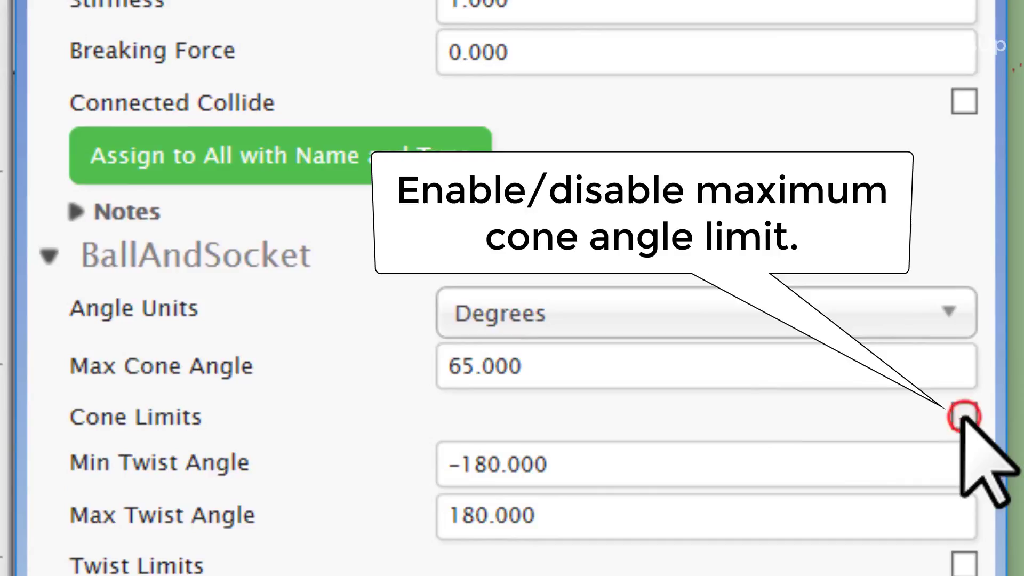
click(963, 417)
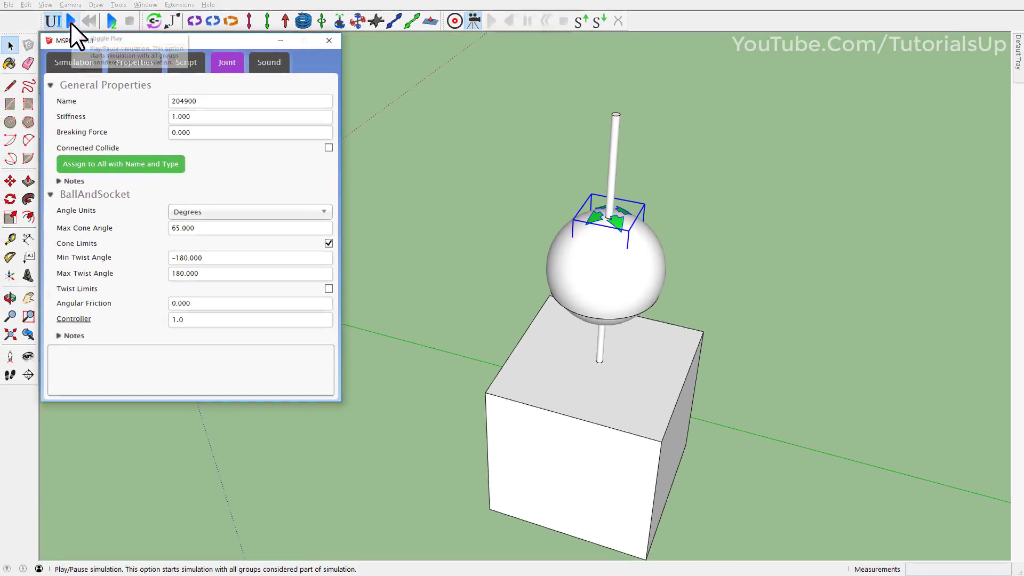
Step: Run the simulation, swing the box against the 65° cone limit, and reset
click(70, 22)
middle_drag(655, 408, 732, 217)
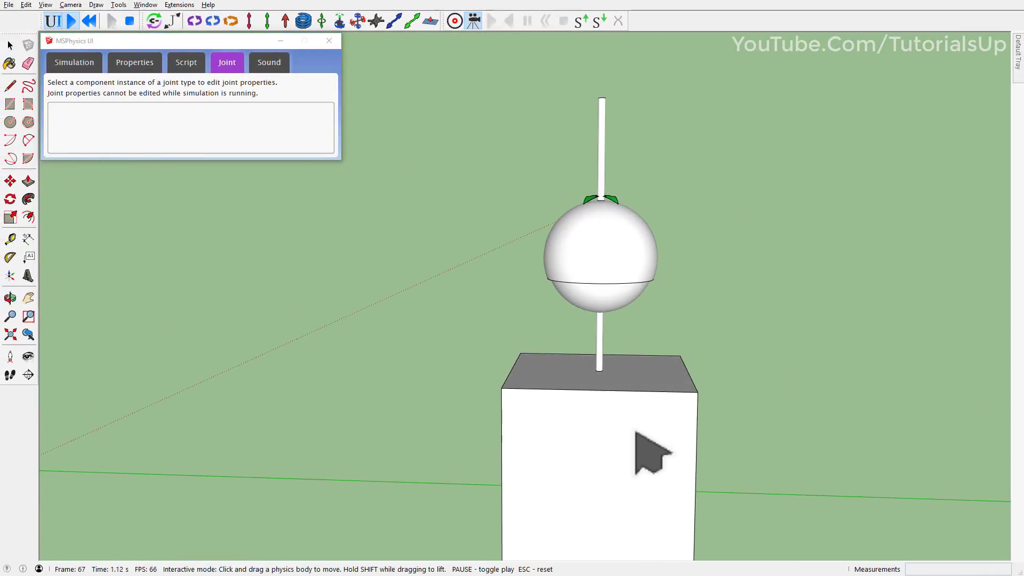
mouse_move(637, 433)
mouse_down()
mouse_move(699, 423)
mouse_move(811, 283)
mouse_move(807, 192)
mouse_up()
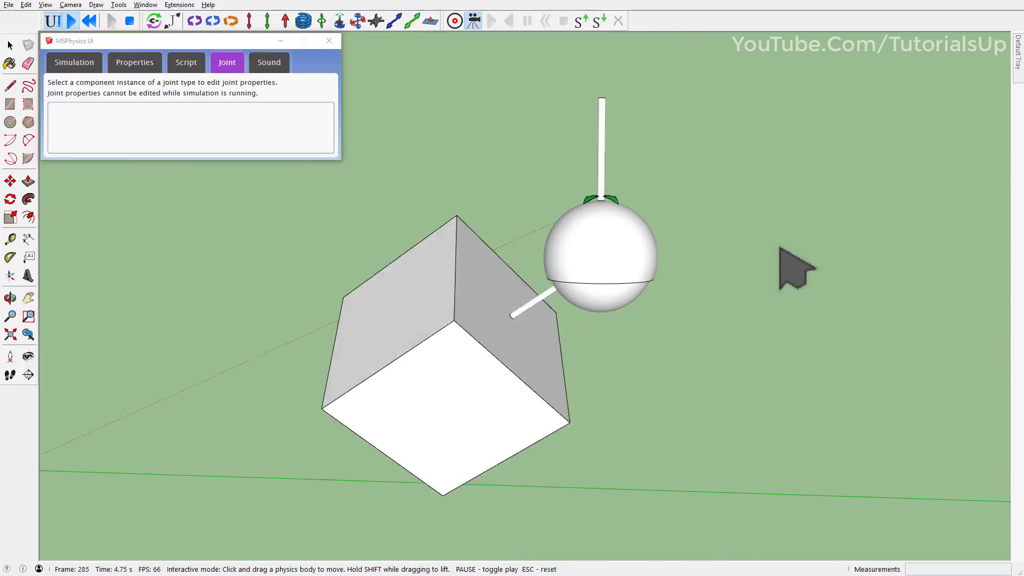
drag(796, 270, 792, 270)
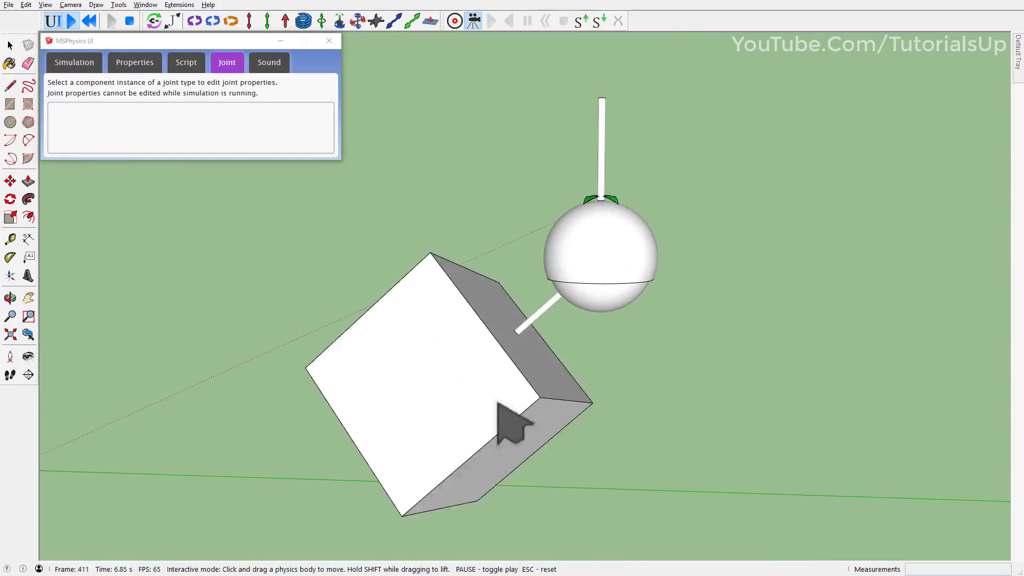
mouse_move(657, 411)
mouse_down()
mouse_move(573, 401)
mouse_move(599, 423)
mouse_up()
click(91, 20)
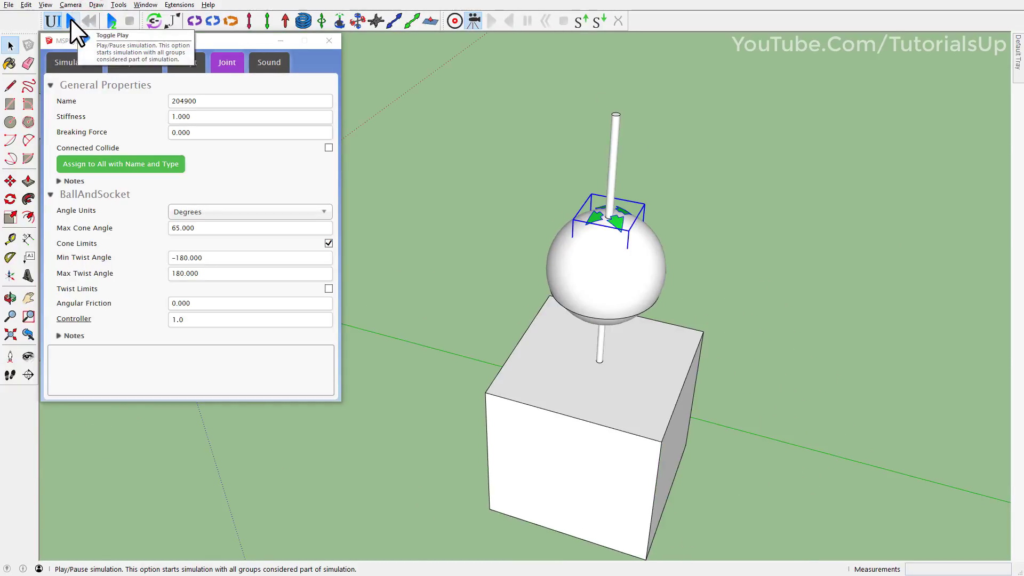
Step: Rerun the simulation, pull the box sideways to retest the swing, then reset
click(70, 19)
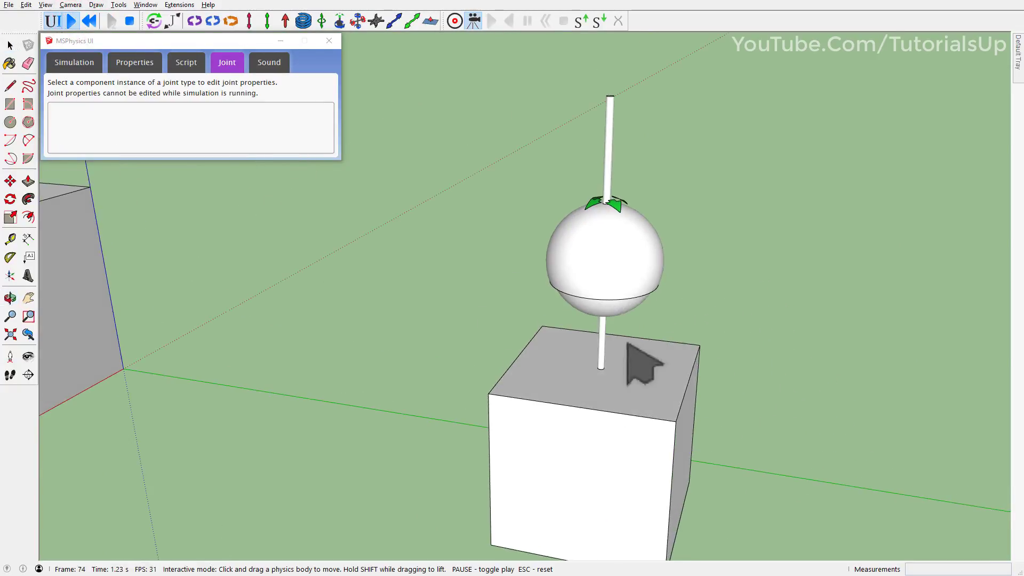
mouse_move(628, 354)
mouse_down()
mouse_move(743, 389)
mouse_move(681, 411)
mouse_up()
mouse_move(681, 411)
middle_down()
mouse_move(496, 405)
mouse_move(491, 421)
middle_up()
mouse_move(491, 421)
mouse_down()
mouse_move(587, 427)
mouse_move(568, 417)
mouse_move(507, 448)
mouse_move(617, 425)
mouse_up()
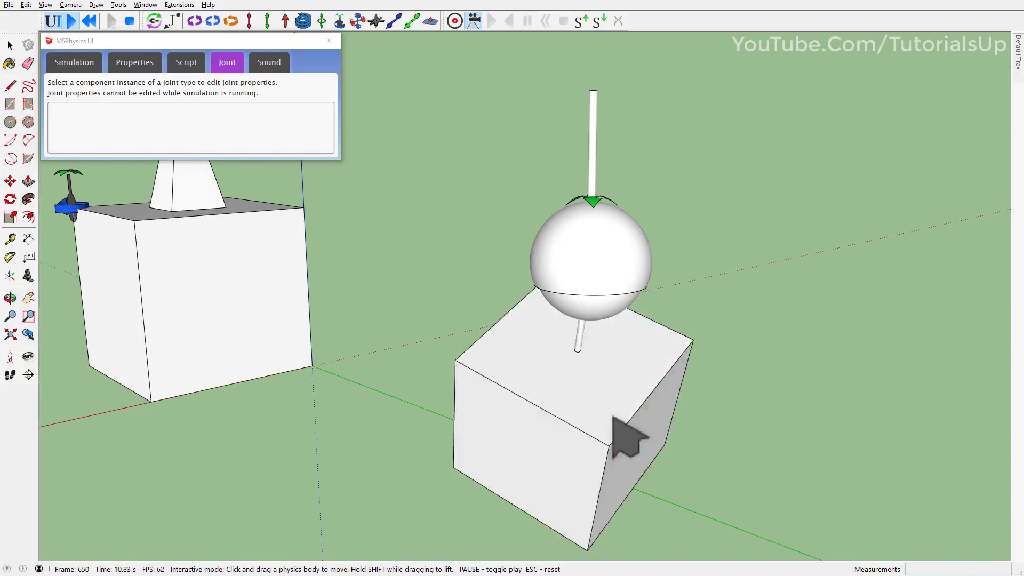
drag(614, 421, 519, 376)
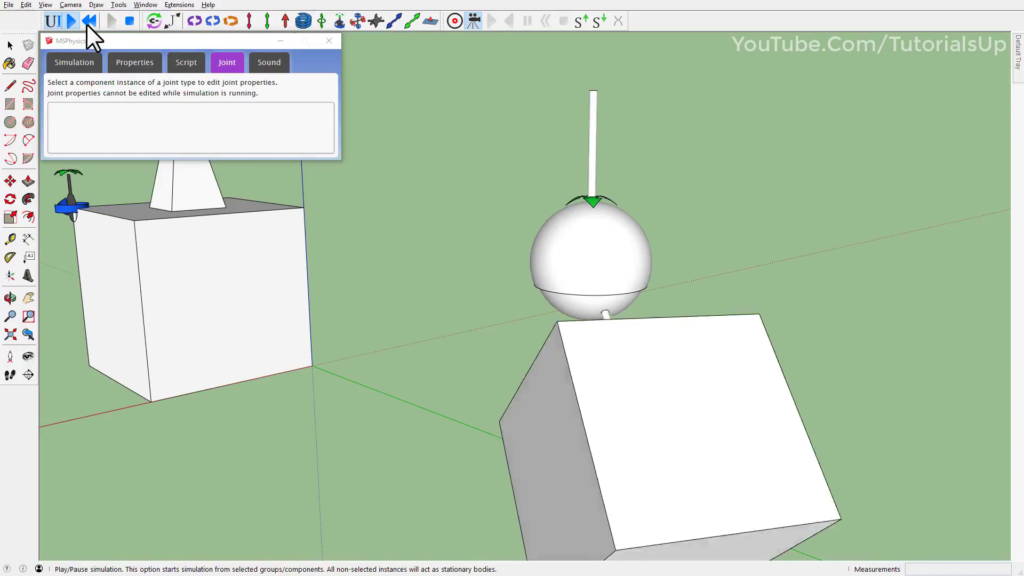
click(89, 22)
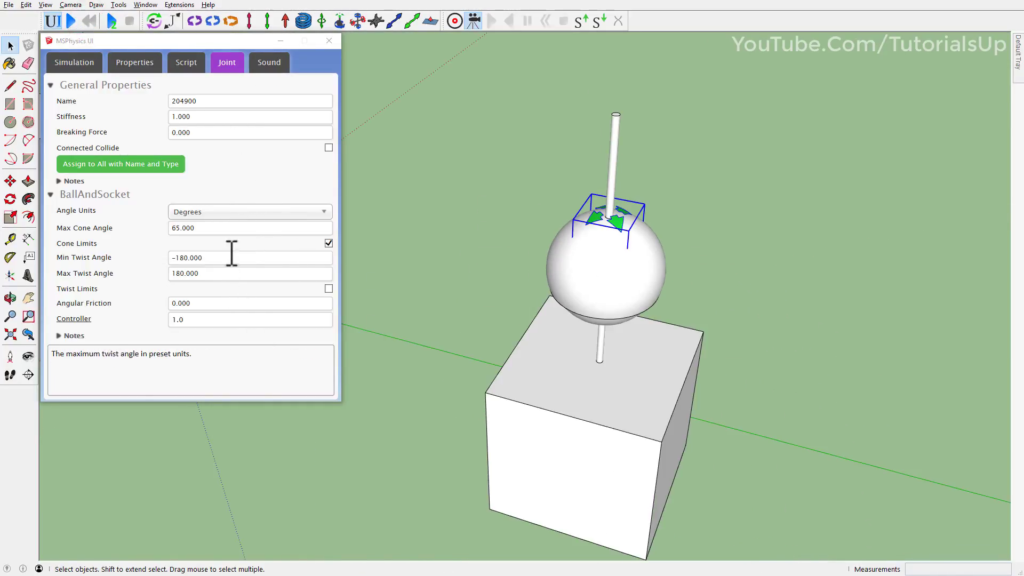
Step: Set Max Cone Angle to 0, pull the box during a simulation run, and reset
text(0)
click(161, 237)
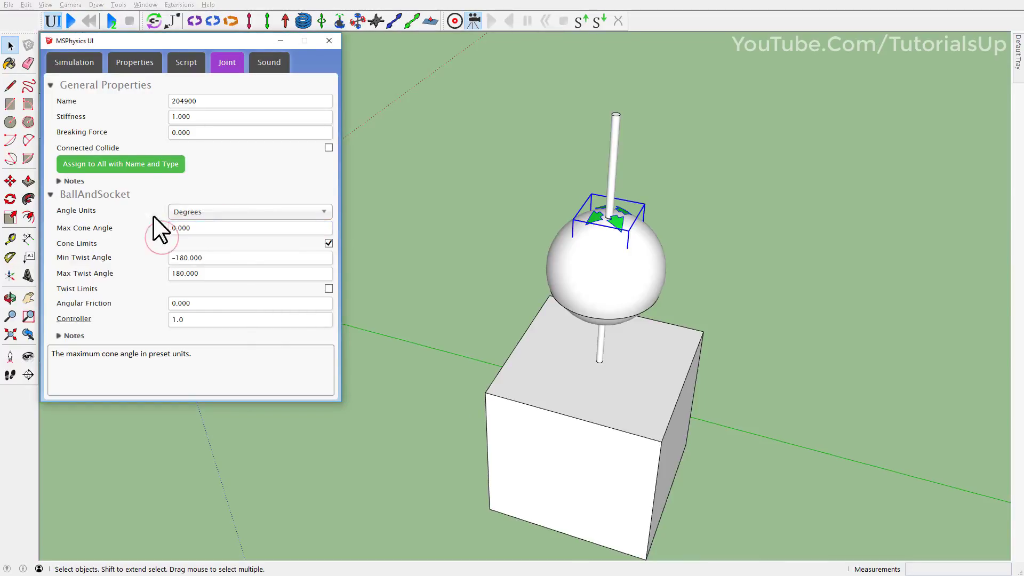
click(71, 21)
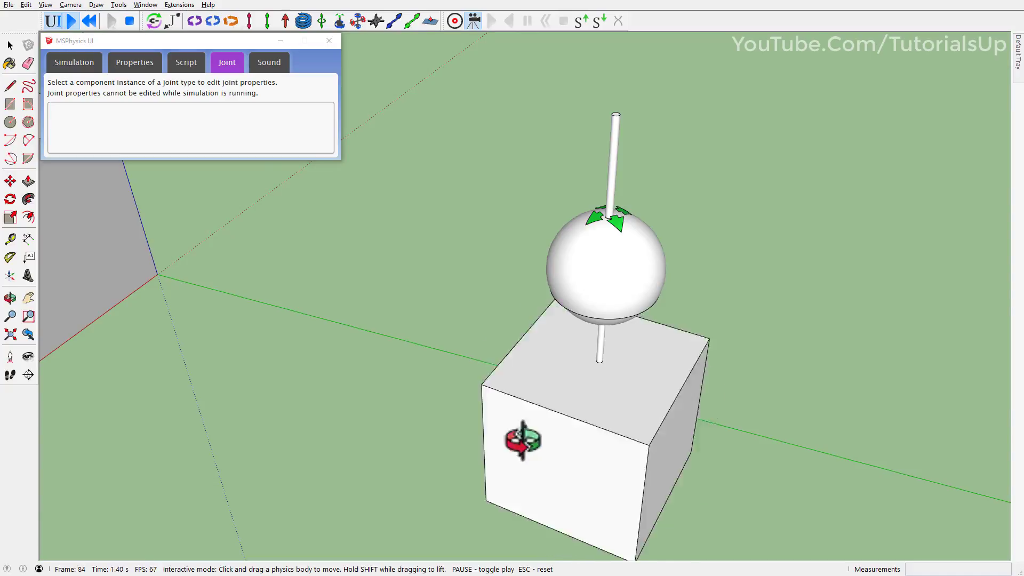
middle_drag(523, 440, 777, 469)
drag(613, 423, 540, 359)
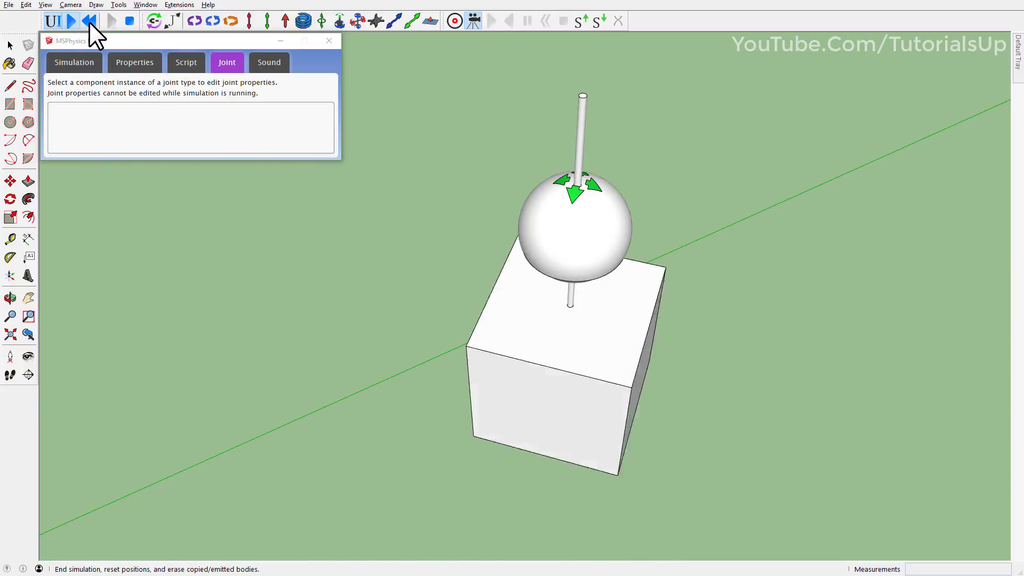
click(88, 21)
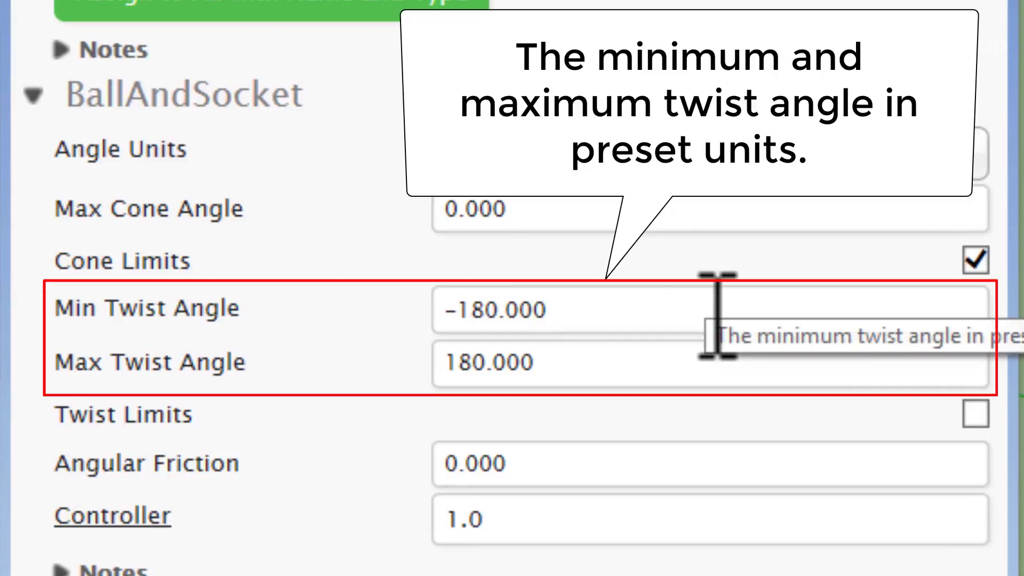
Step: Set twist angles to -60/60, enable Twist Limits, test by twisting the box, and reset
click(704, 309)
double_click(477, 309)
text(-60)
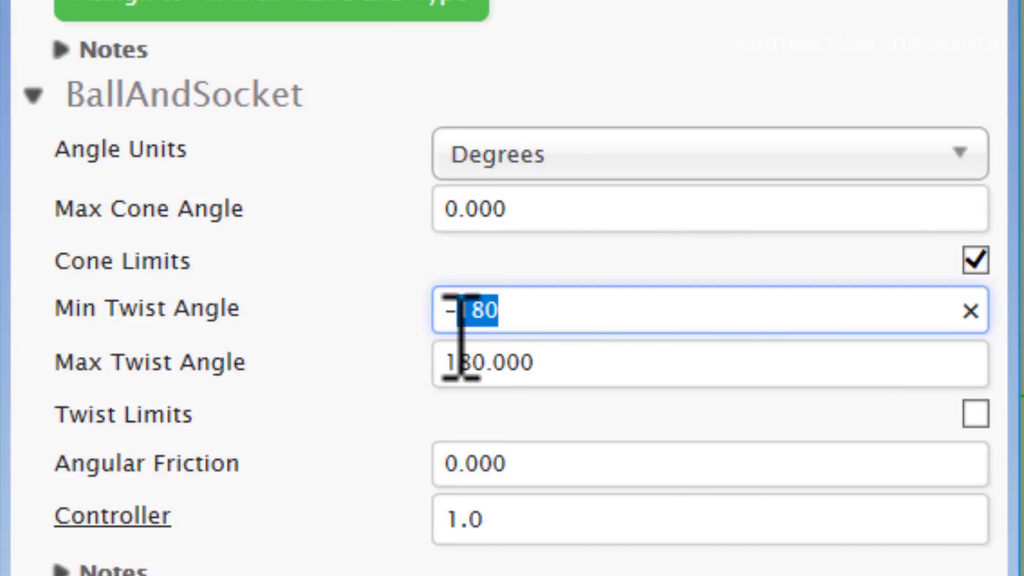
click(585, 368)
text(60)
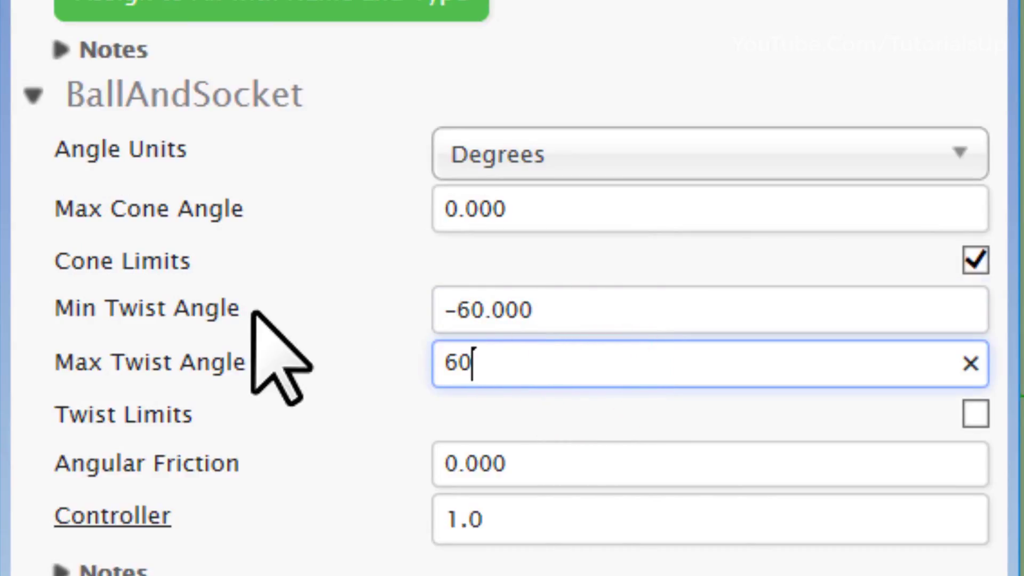
click(354, 344)
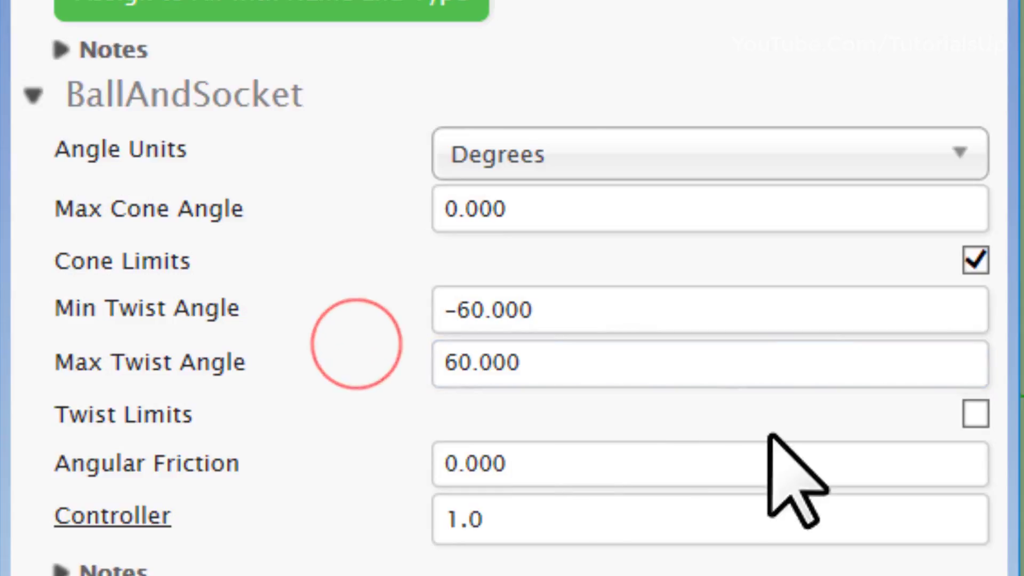
click(976, 414)
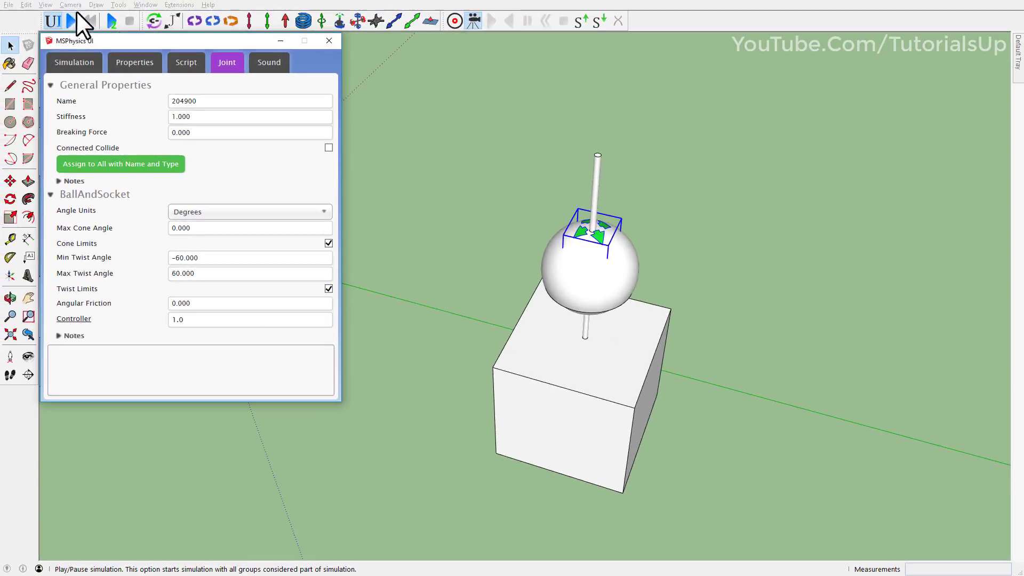
click(77, 13)
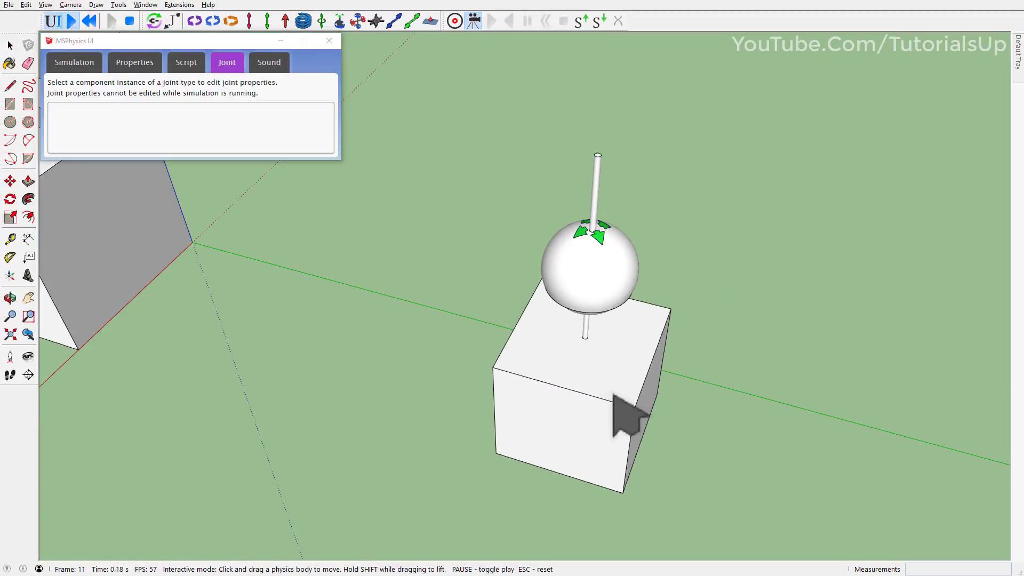
drag(608, 394, 518, 401)
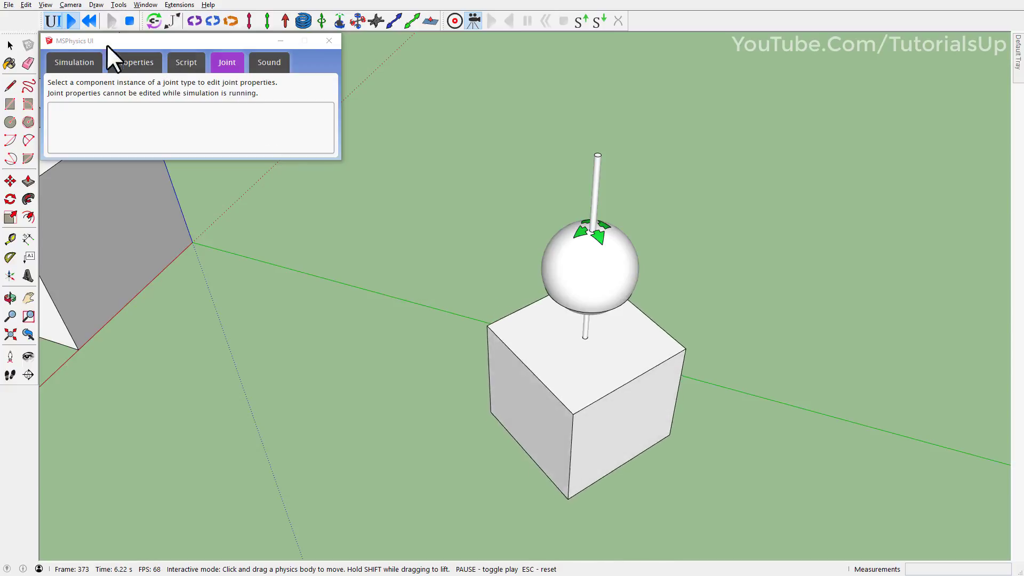
click(89, 21)
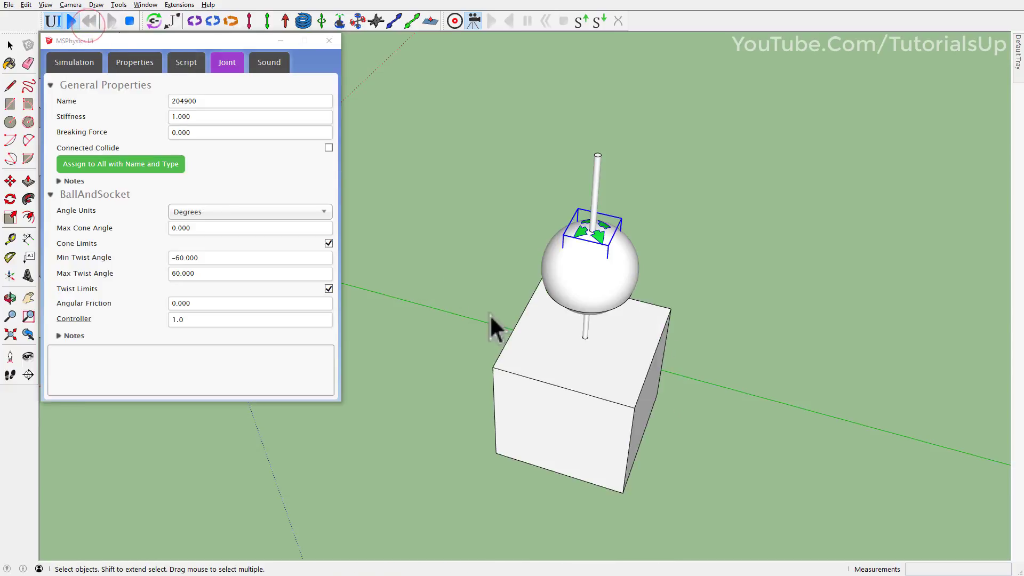
Step: Widen the twist range to -90/90 and rerun the test before resetting
click(214, 258)
text(90)
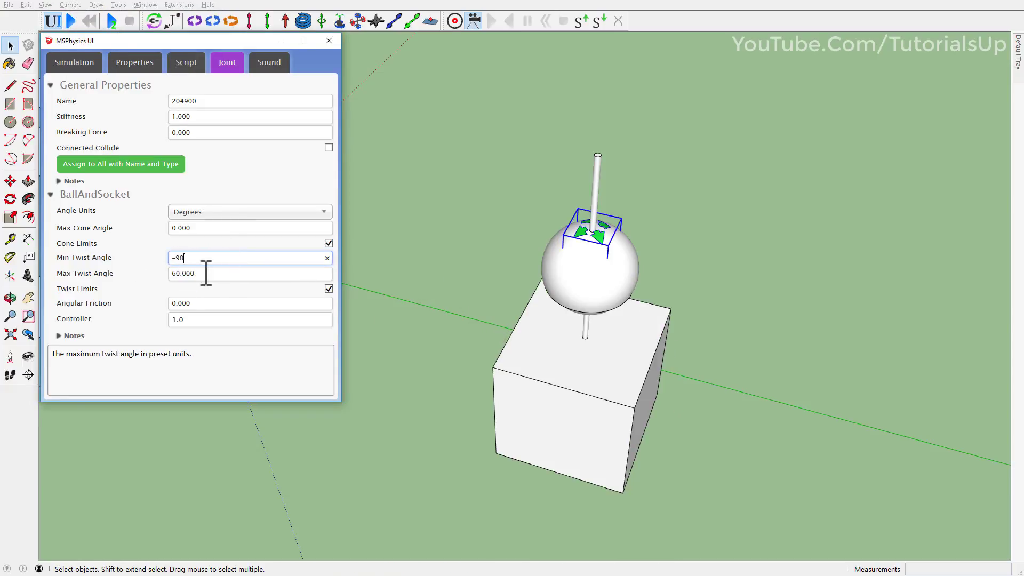
click(211, 274)
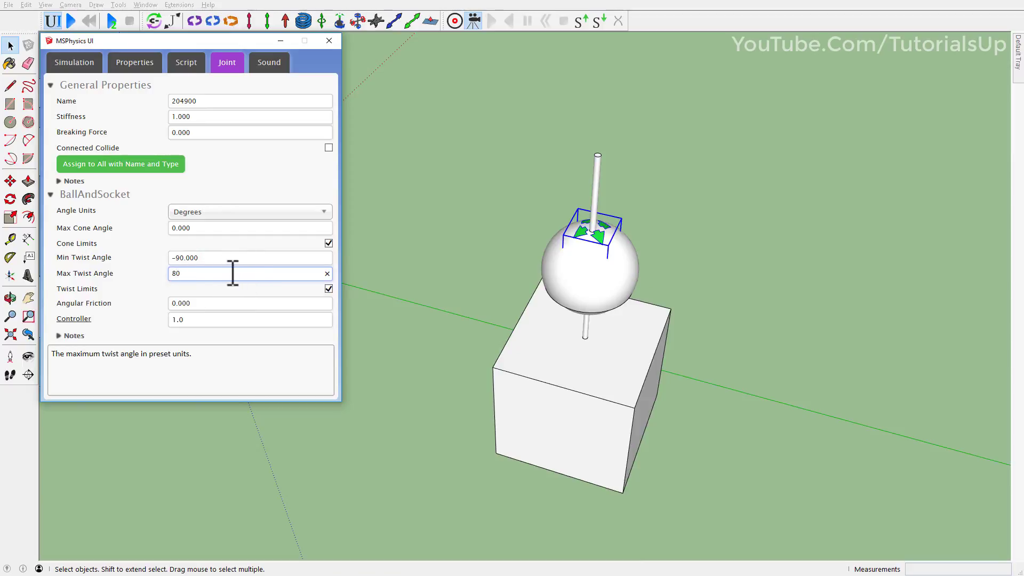
click(72, 23)
drag(629, 393, 601, 400)
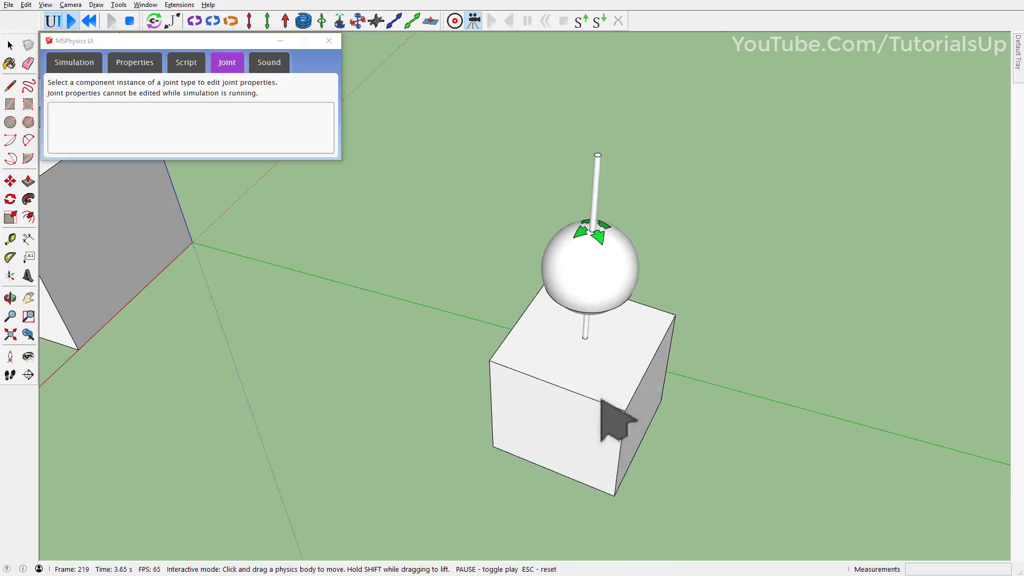
click(88, 23)
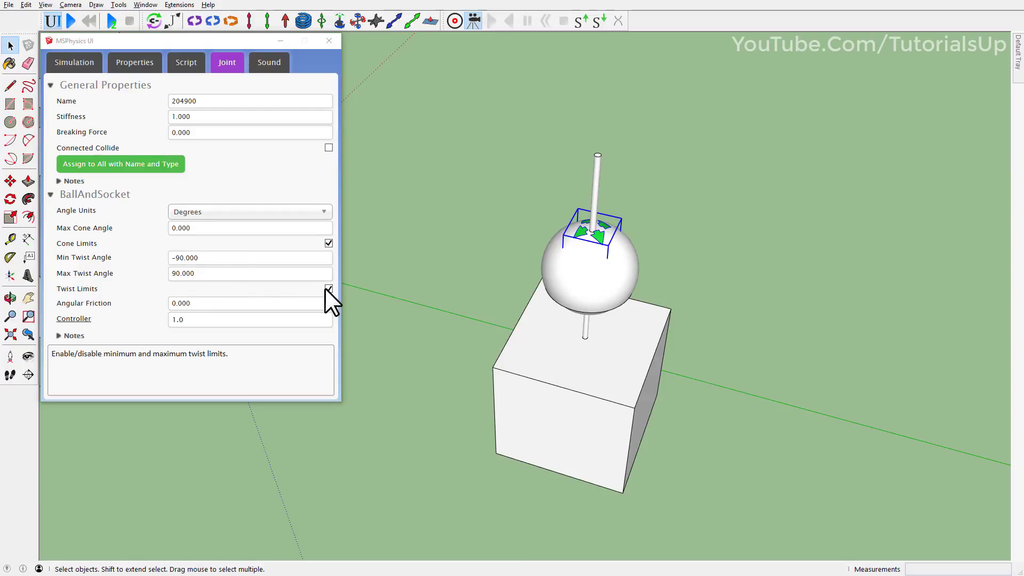
Step: Disable the joint's Twist Limits, then run a quick simulation and reset it
click(328, 288)
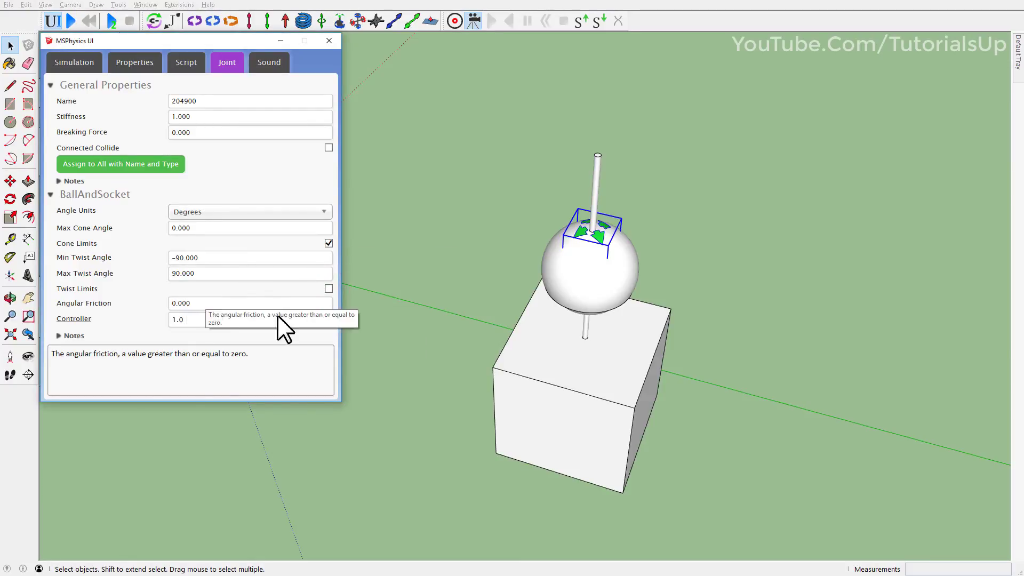
click(70, 22)
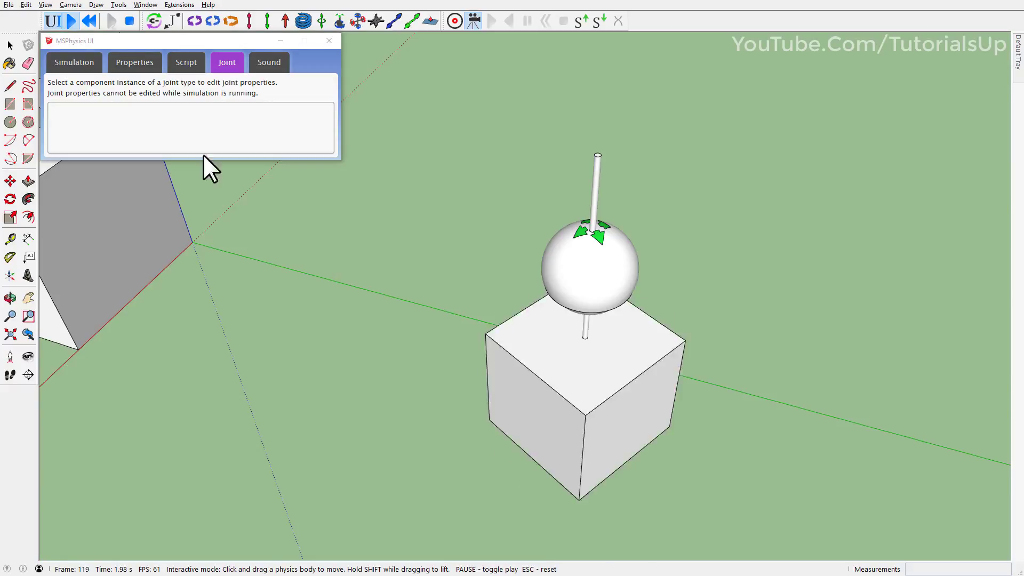
click(89, 21)
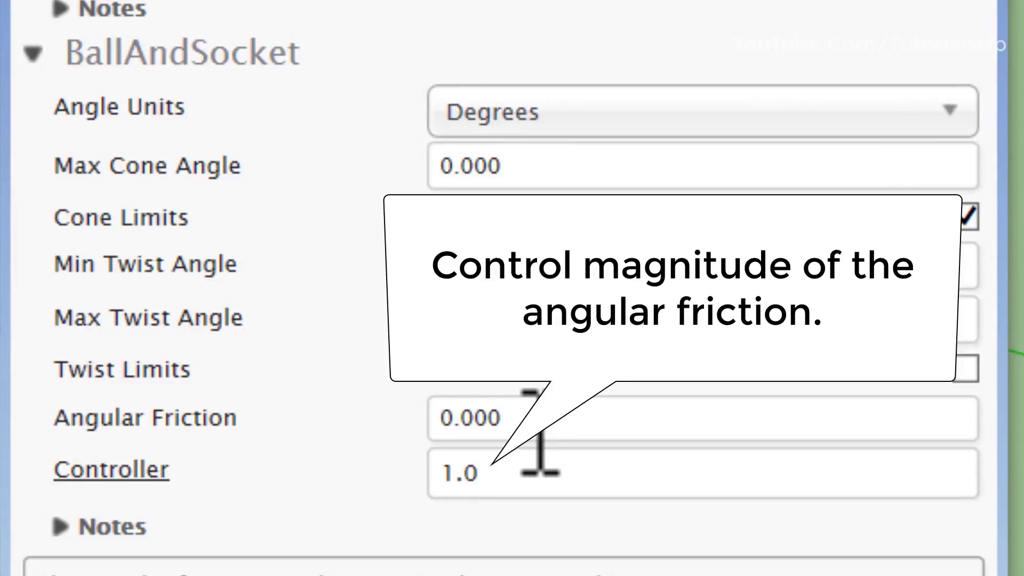
Step: Set Angular Friction to 500 and drag the box in a running simulation to feel it
click(566, 419)
double_click(590, 419)
text(500)
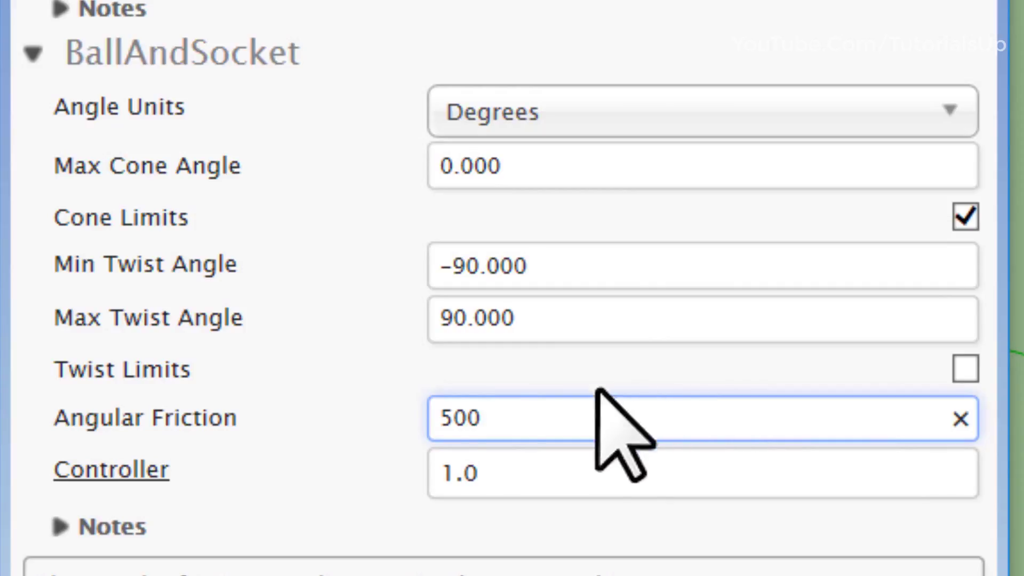
click(391, 389)
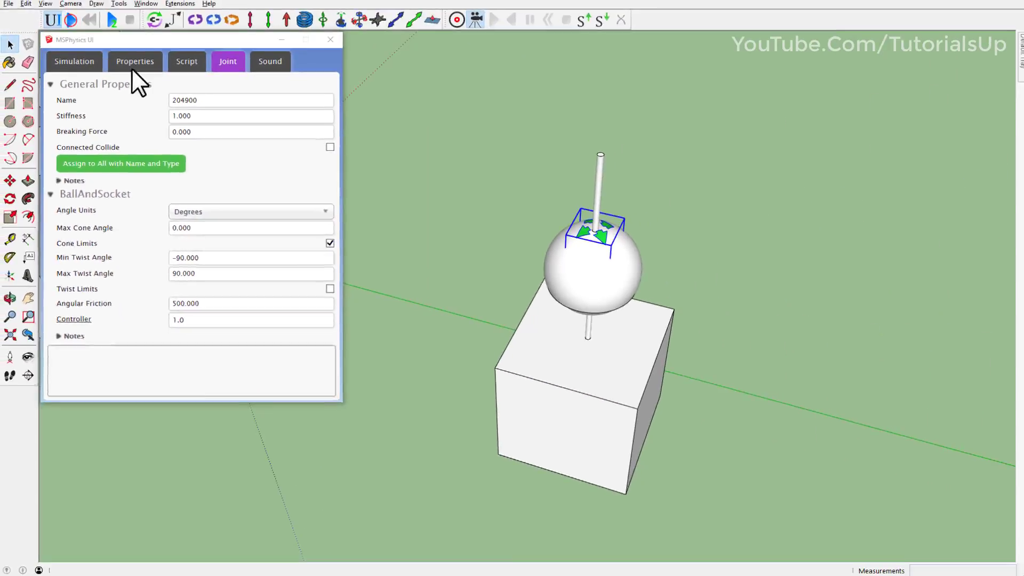
click(112, 20)
mouse_move(611, 414)
mouse_down()
mouse_move(533, 434)
mouse_move(633, 419)
mouse_move(580, 420)
mouse_move(592, 436)
mouse_up()
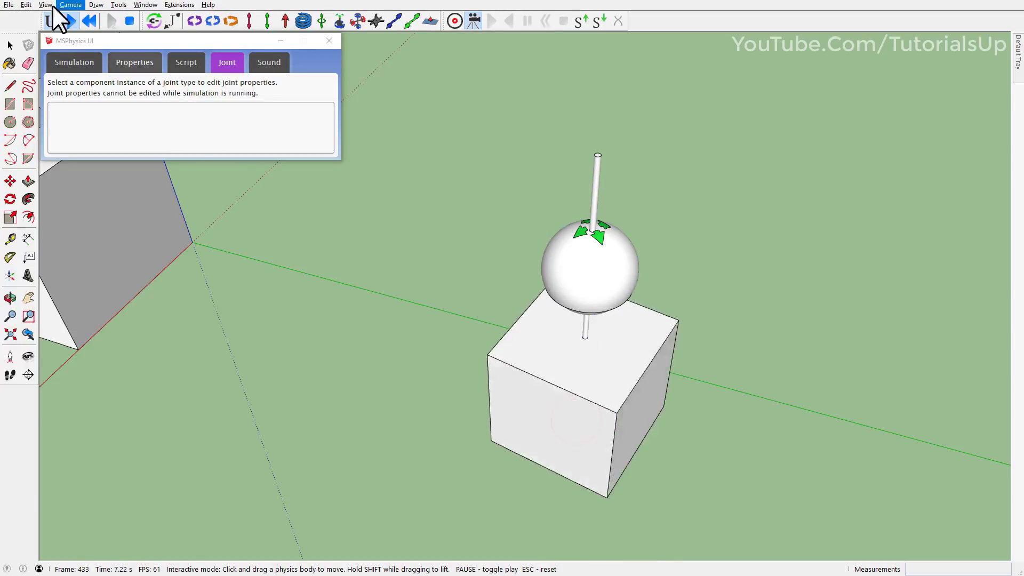
Step: Reset the simulation and change the joint's Angular Friction to 5000
click(85, 21)
click(87, 23)
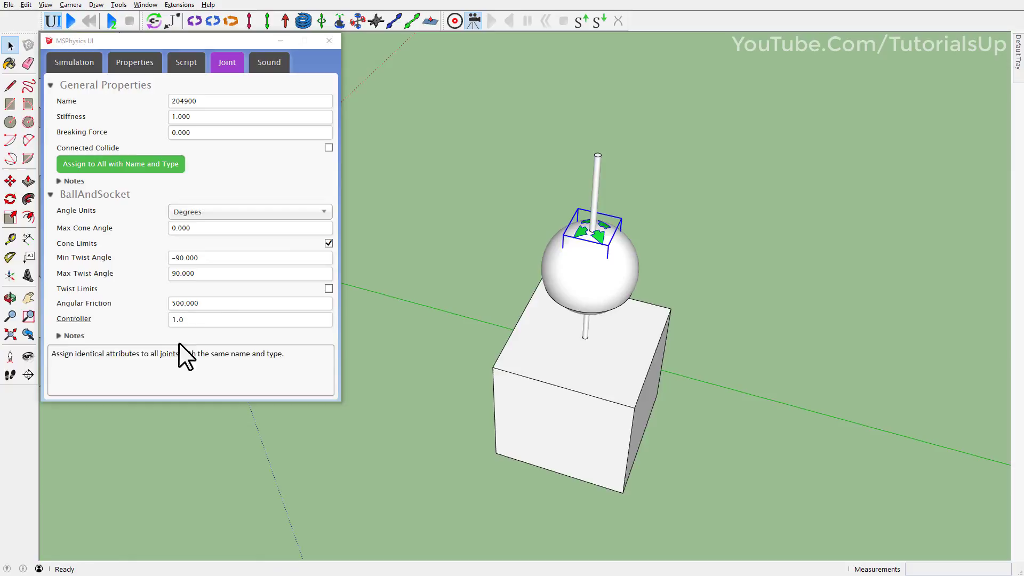
click(224, 306)
text(5000.000)
click(149, 291)
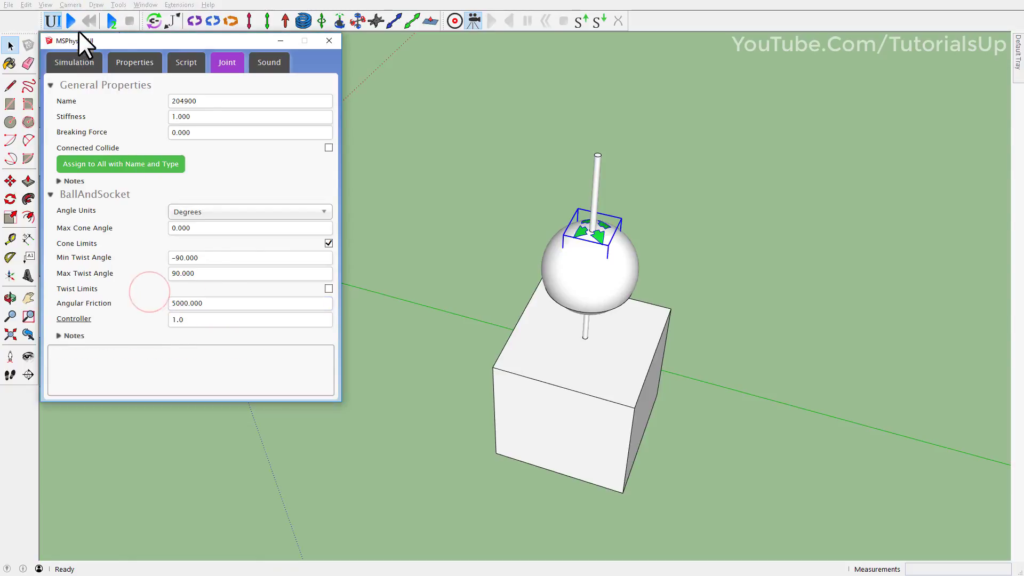
Step: Simulate, drag the box against the stiffer joint, then reset to the start pose
click(70, 21)
mouse_move(589, 417)
mouse_down()
mouse_move(583, 403)
mouse_move(640, 407)
mouse_move(644, 392)
mouse_move(610, 388)
mouse_move(599, 407)
mouse_up()
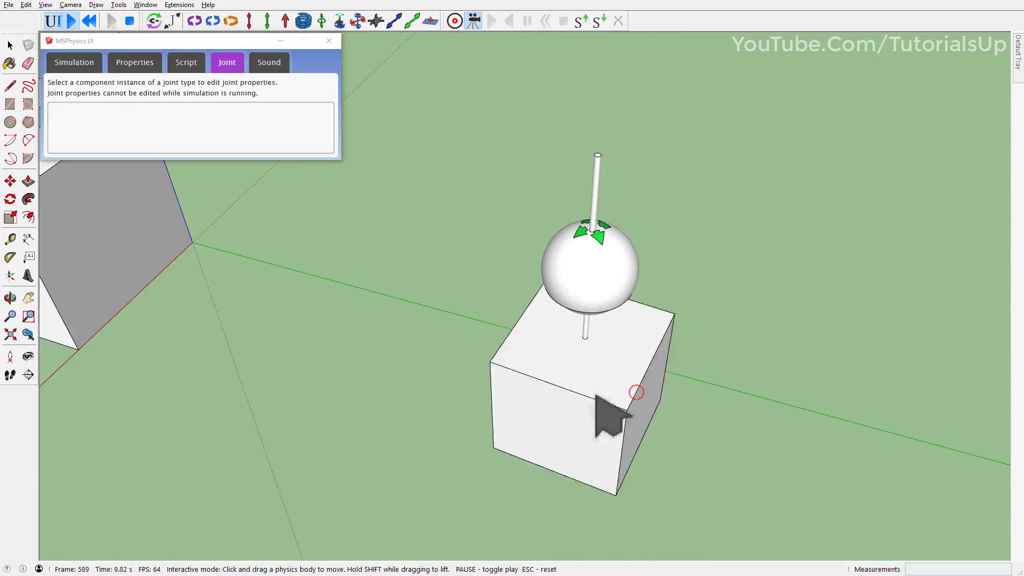
click(618, 397)
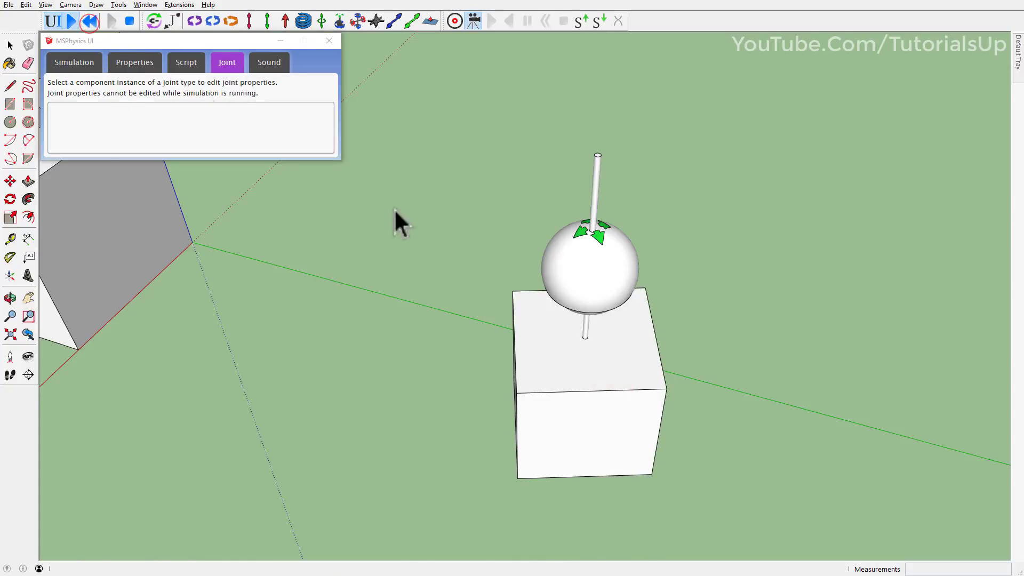